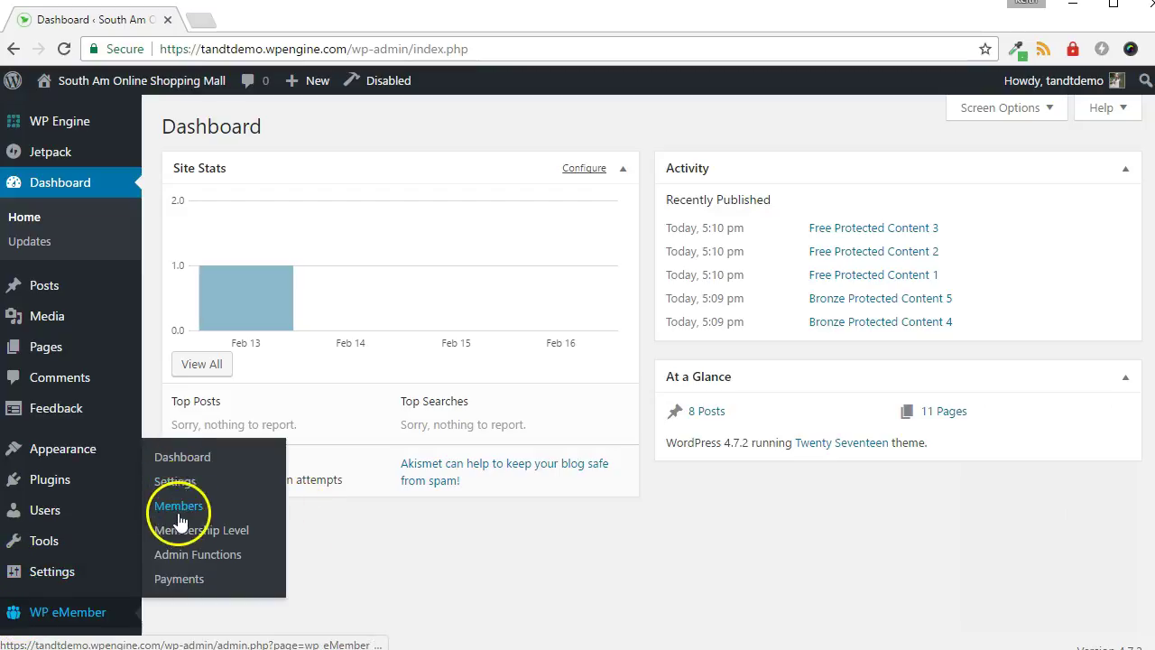
# Step: Add a new WP eMember membership level named Bronze and submit it
pyautogui.click(177, 530)
pyautogui.click(192, 296)
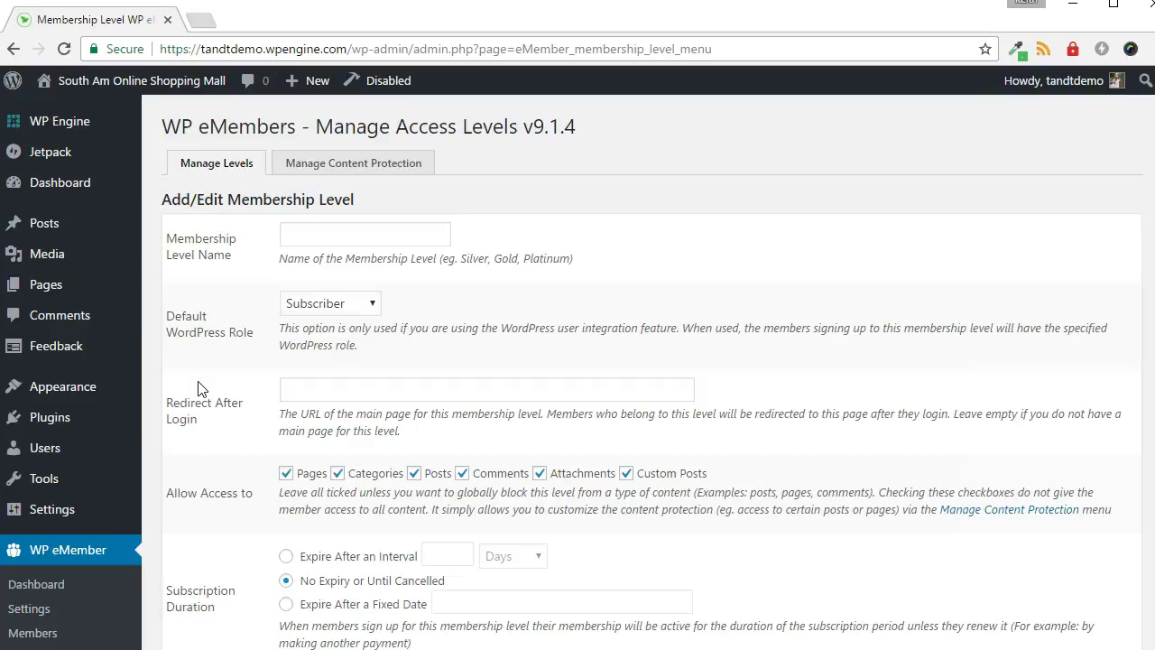
pyautogui.click(291, 235)
pyautogui.write('b')
pyautogui.click(305, 257)
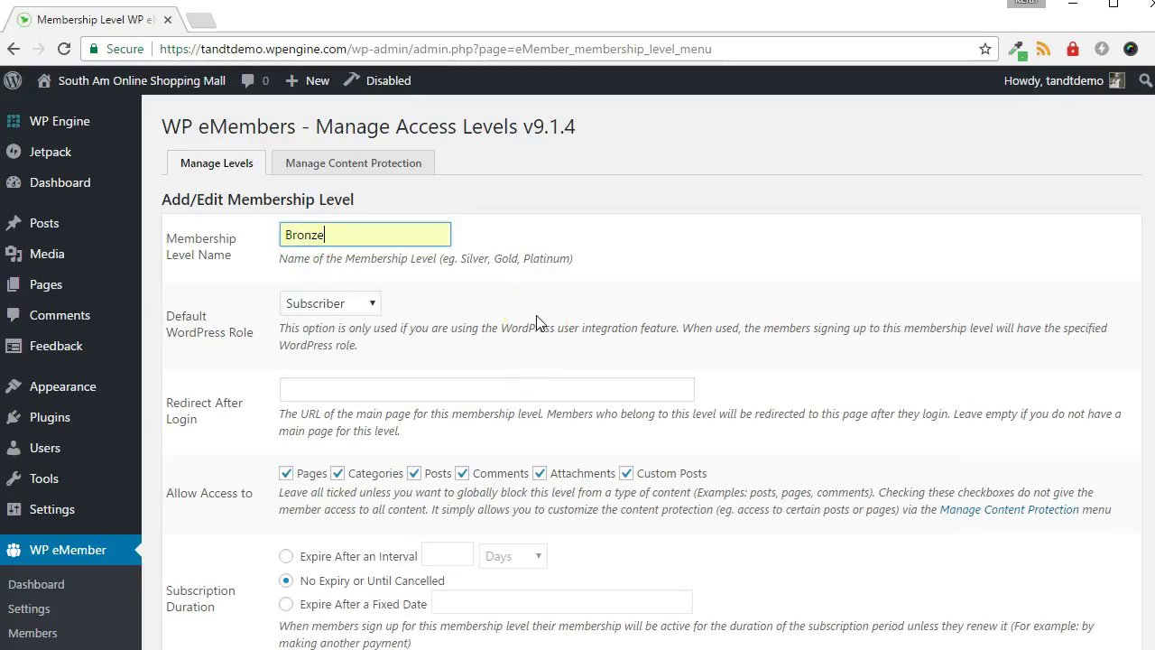
pyautogui.scroll(-3, 519, 343)
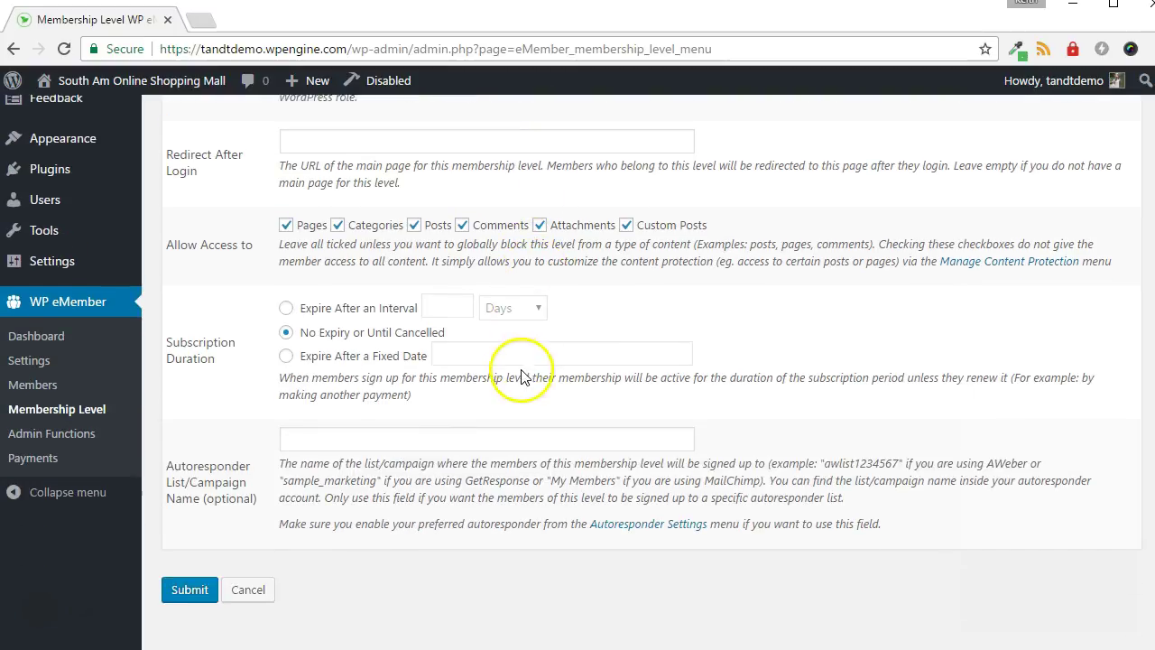
pyautogui.scroll(-1, 521, 377)
pyautogui.click(187, 561)
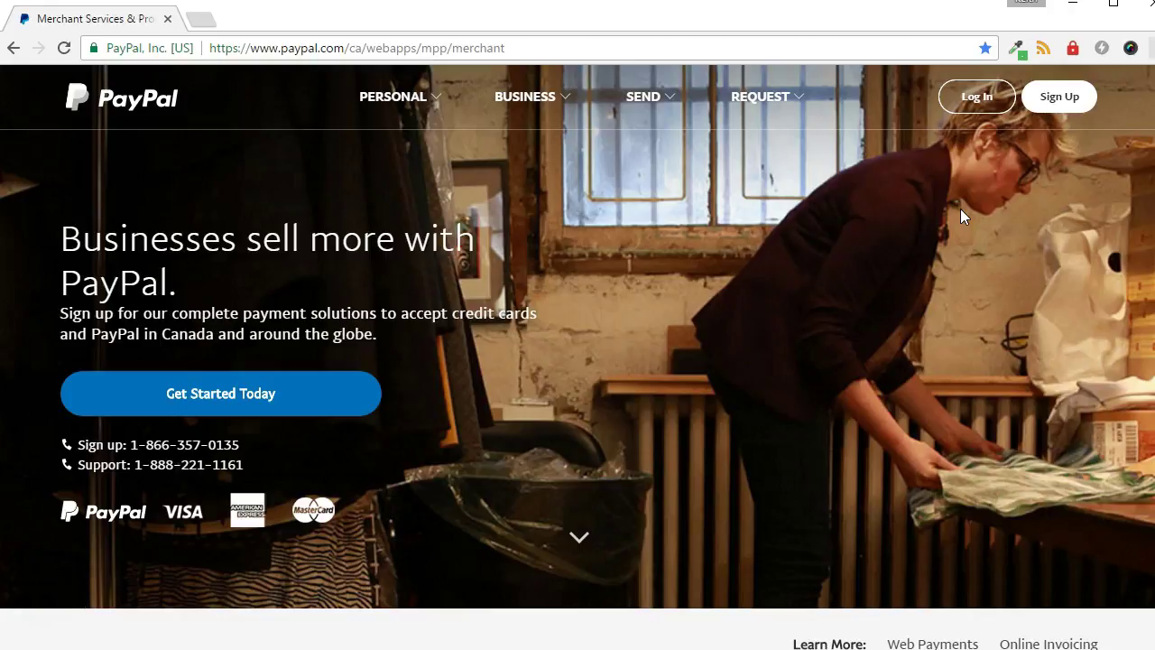
# Step: Sign in to the PayPal business account and go to My selling tools in Profile and settings
pyautogui.click(976, 106)
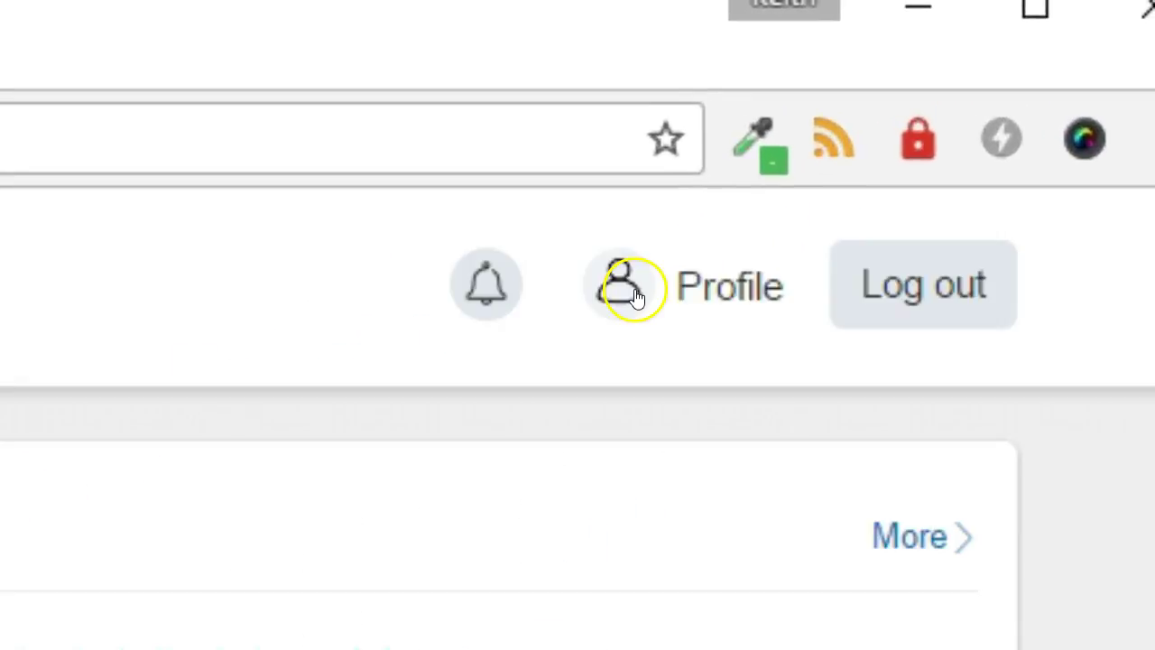
pyautogui.click(727, 291)
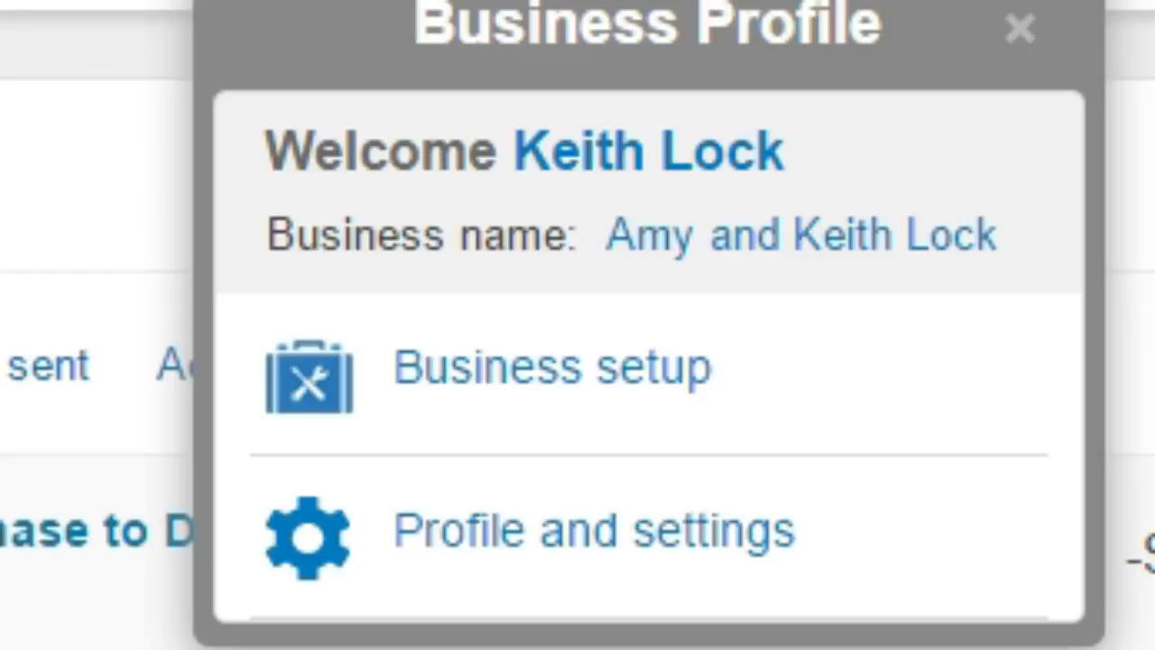
pyautogui.click(560, 533)
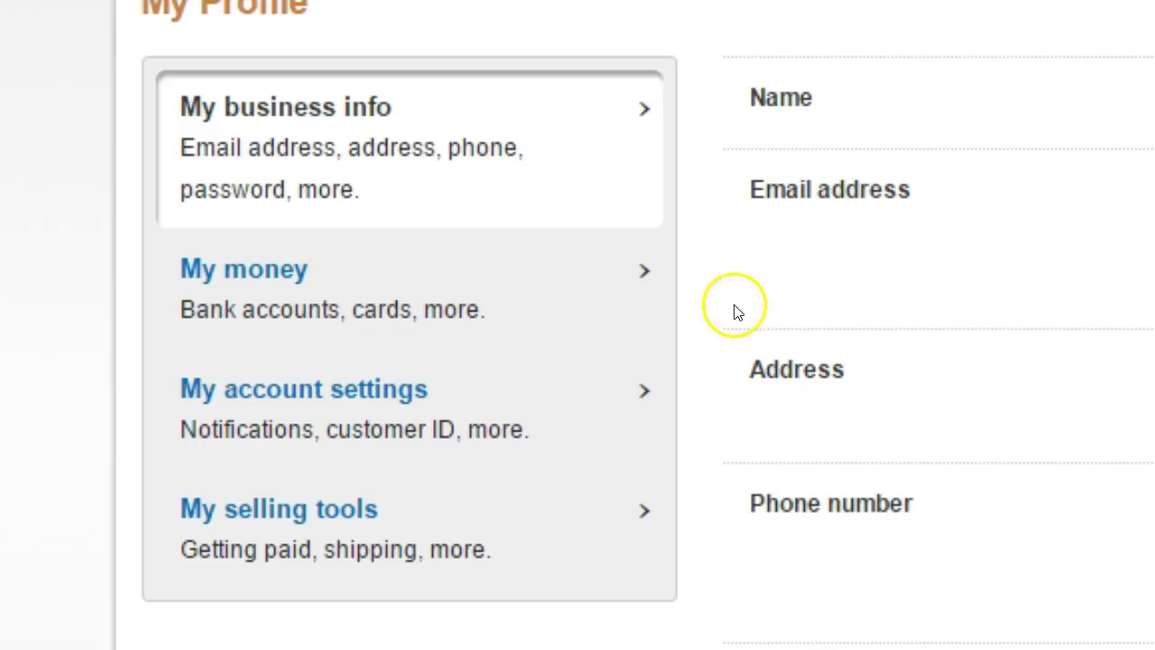
pyautogui.click(274, 512)
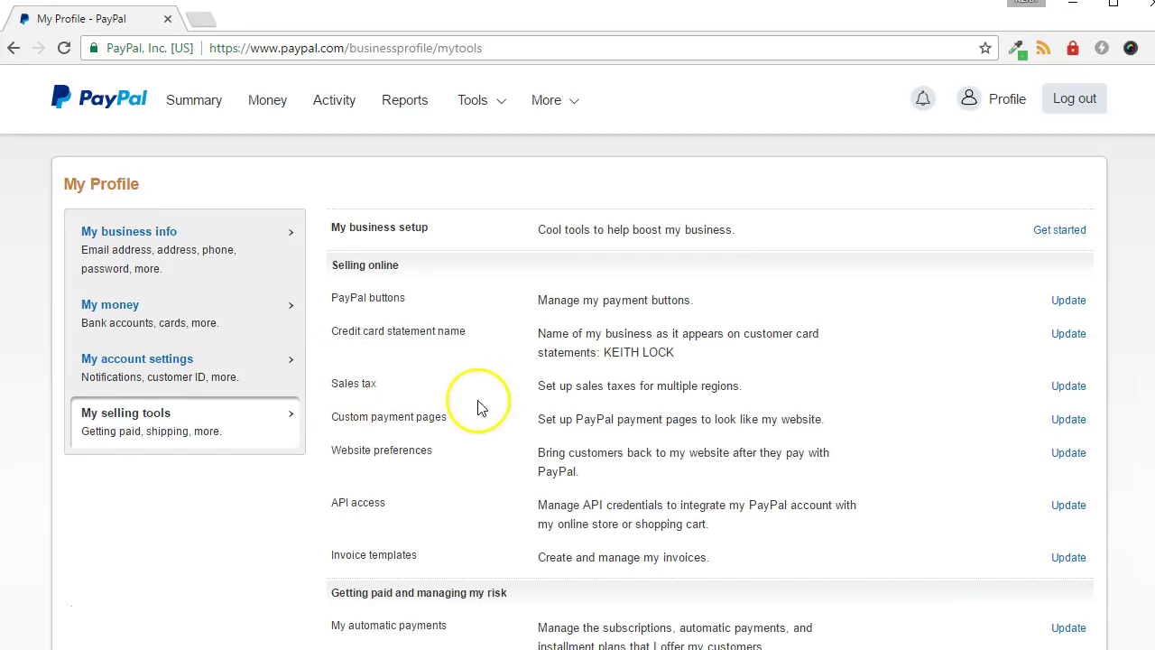
# Step: Open the Instant payment notifications update page from My selling tools
pyautogui.scroll(-3, 477, 407)
pyautogui.scroll(-1, 478, 407)
pyautogui.scroll(-1, 477, 402)
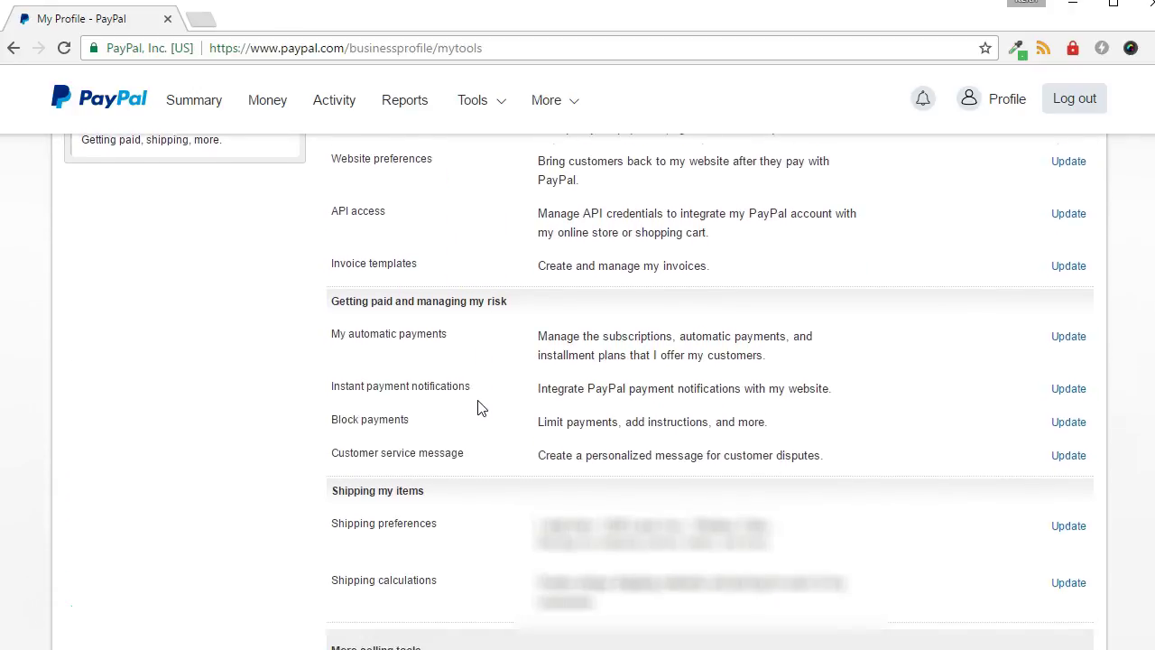
pyautogui.scroll(-1, 477, 401)
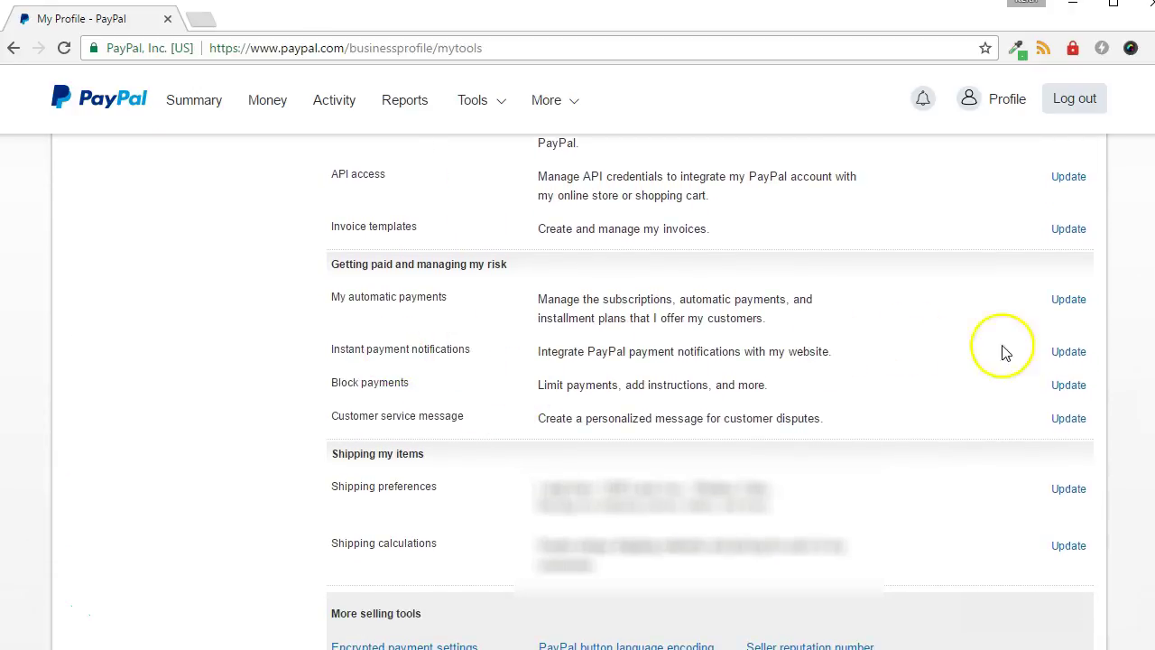
pyautogui.click(1067, 351)
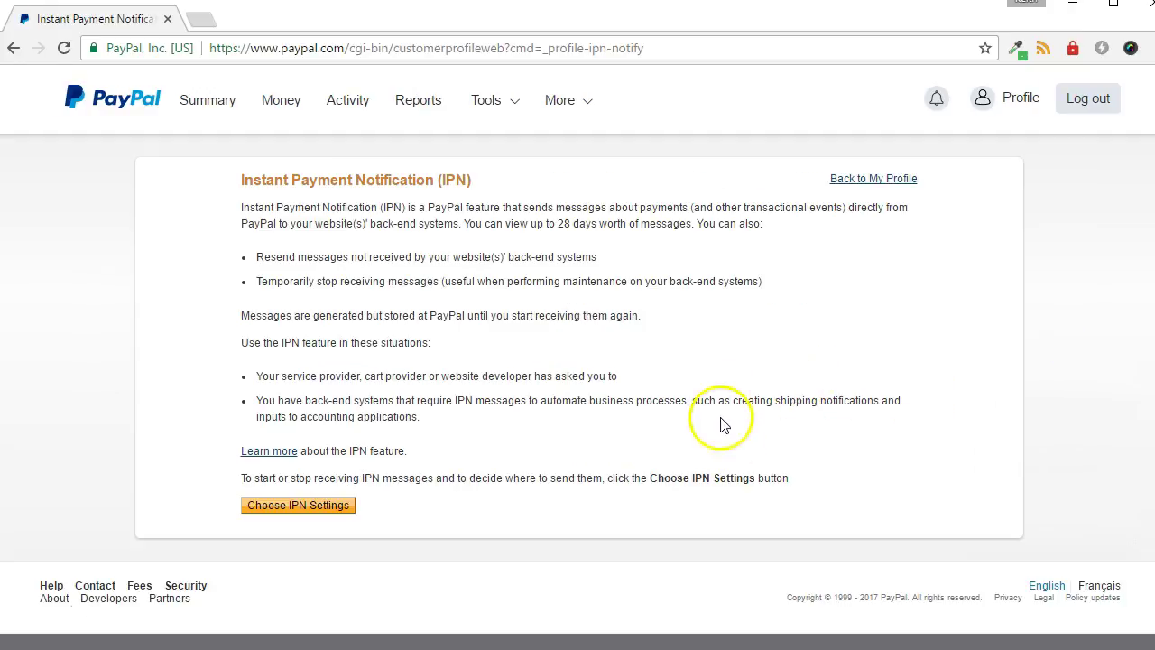
pyautogui.click(312, 509)
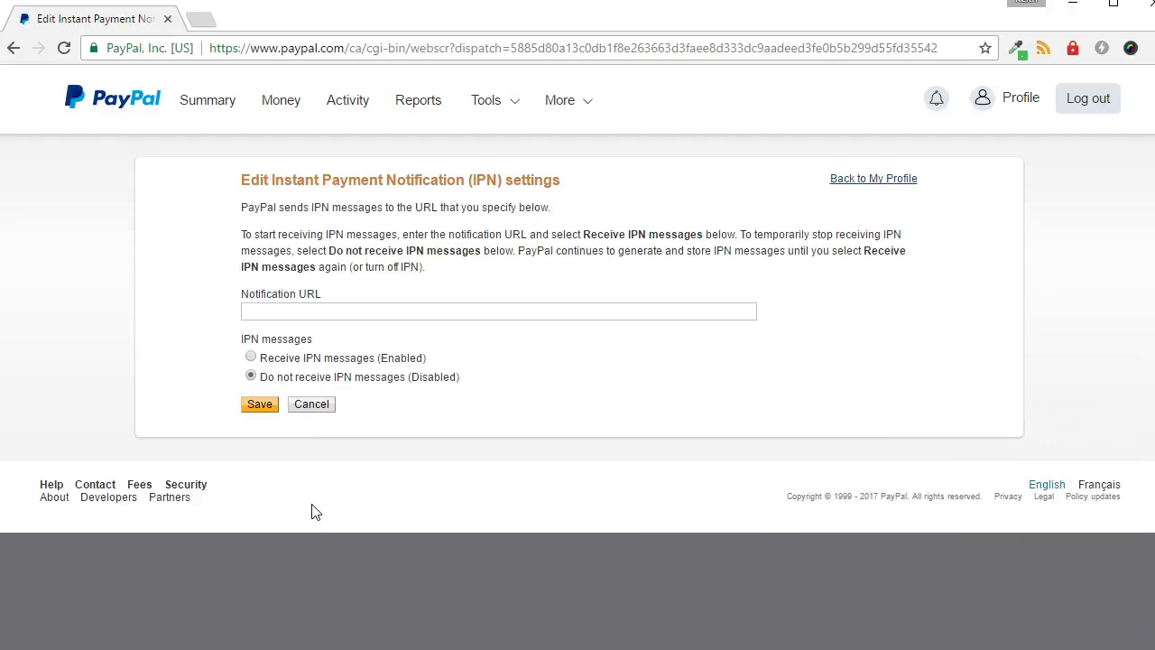
pyautogui.click(282, 313)
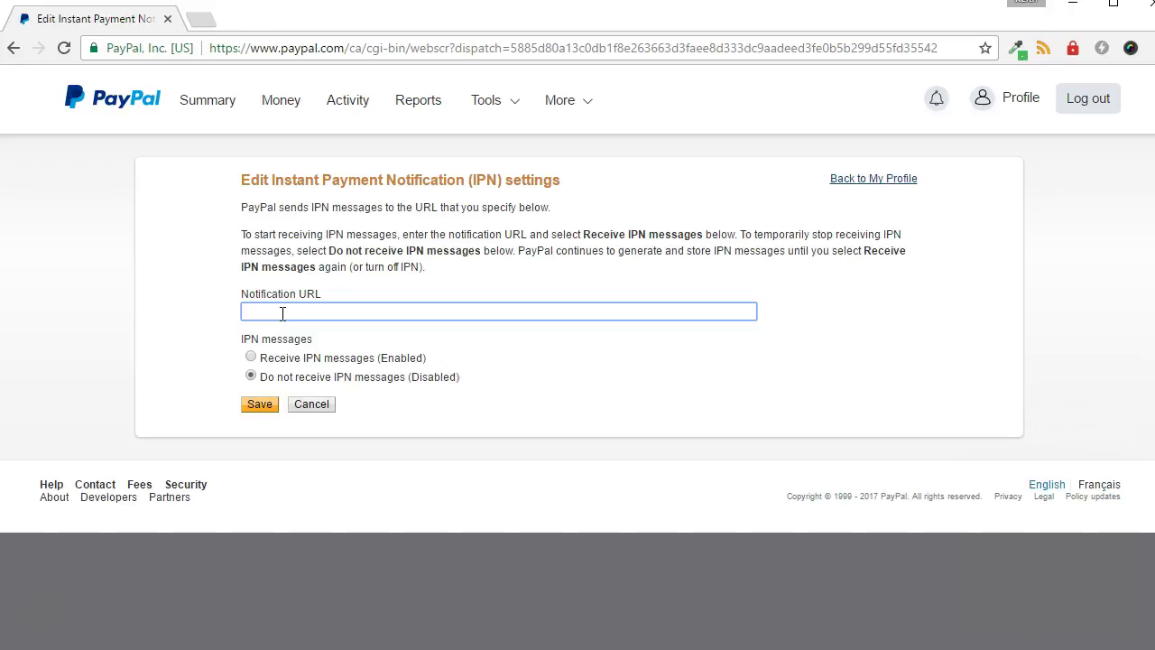
pyautogui.write('http://tandtdemo.wpengine.com/')
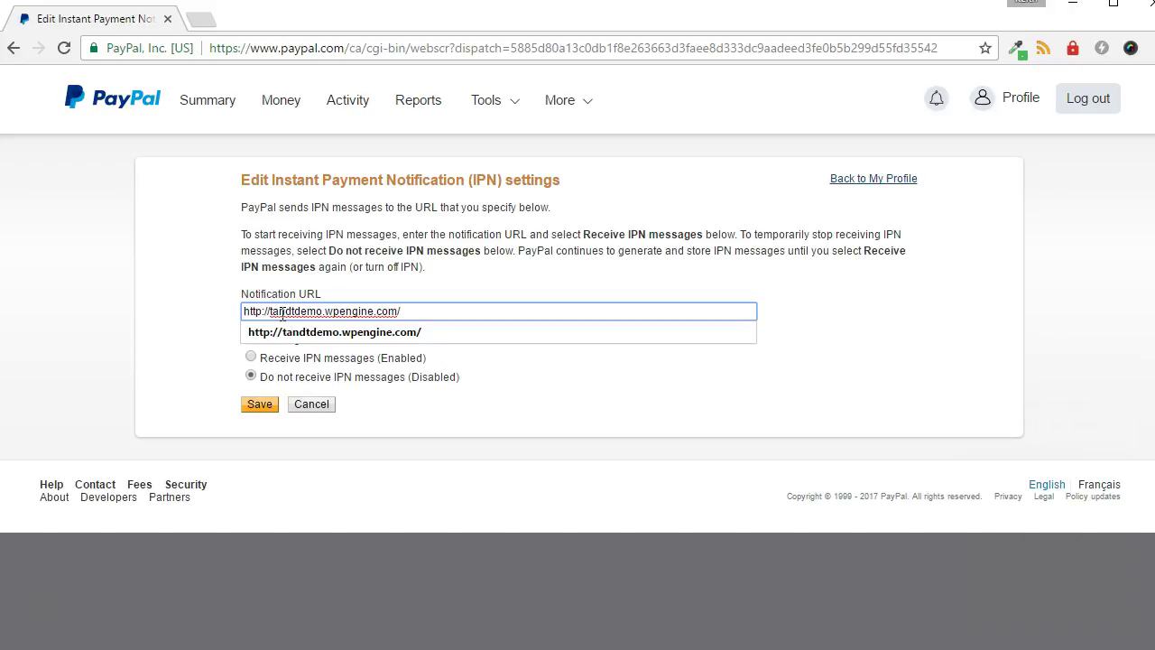
pyautogui.click(207, 316)
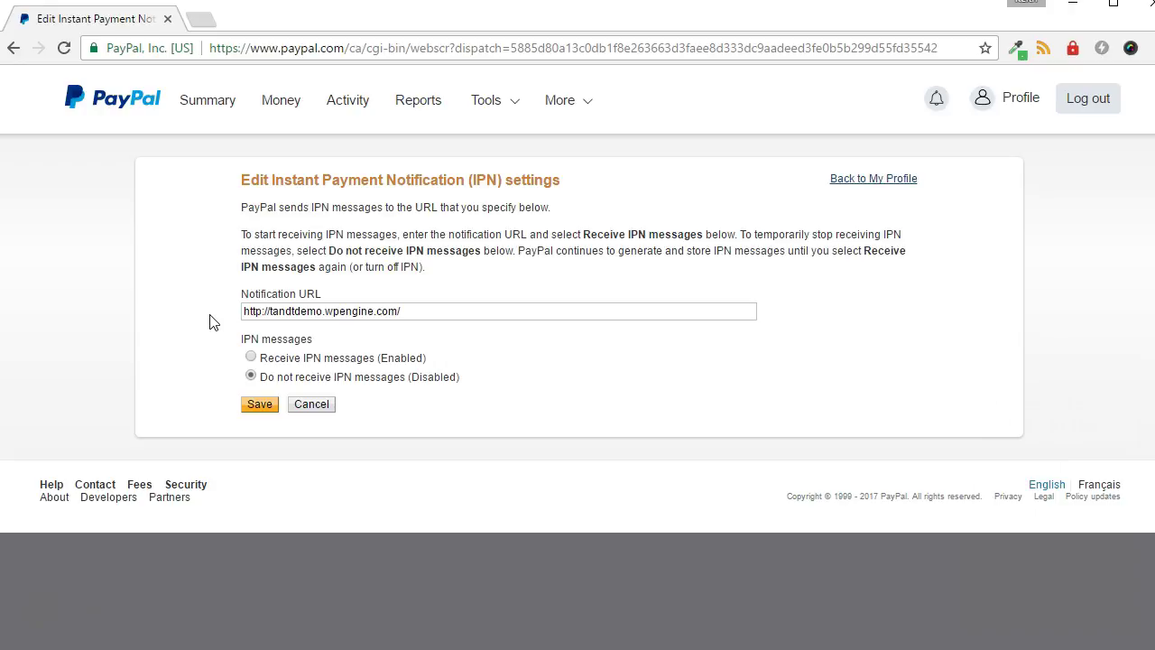
pyautogui.click(253, 360)
pyautogui.click(253, 359)
pyautogui.click(259, 405)
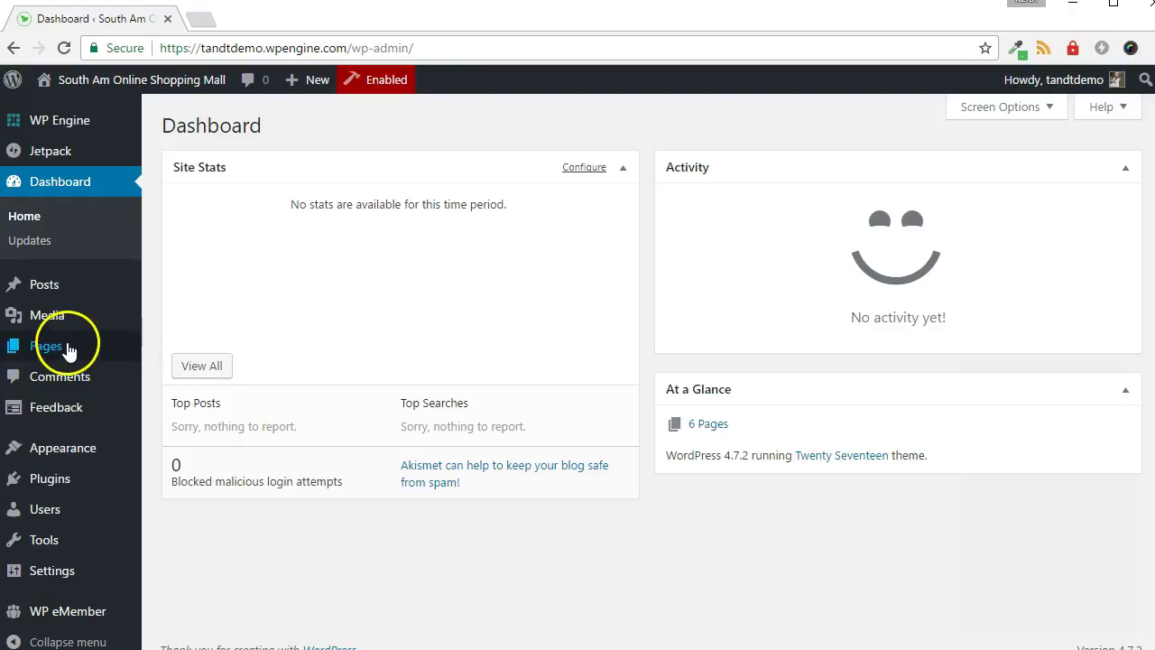
pyautogui.moveTo(45, 346)
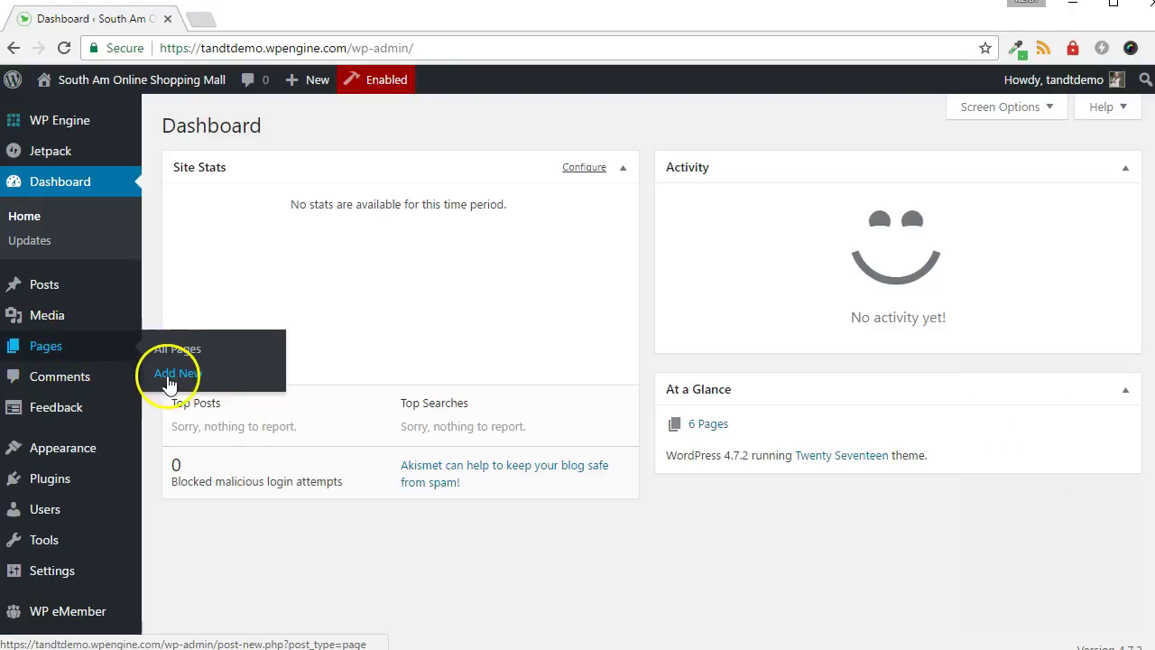
# Step: Publish a new 'Thanks for Joining!' page containing the pasted confirmation-email message
pyautogui.click(171, 380)
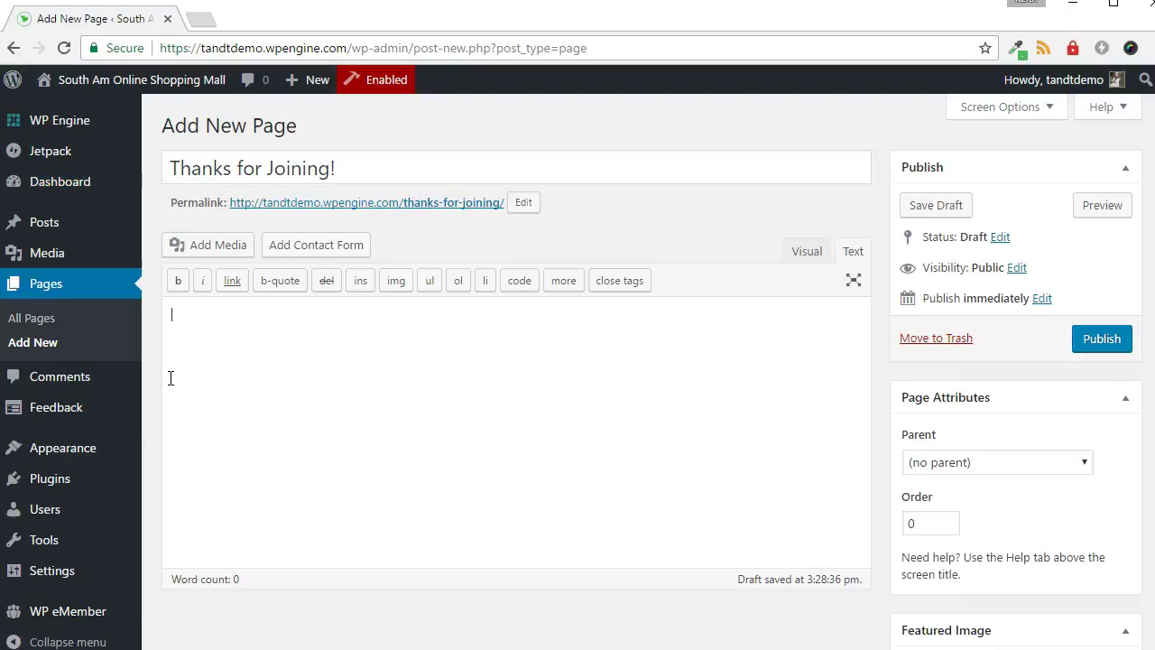
pyautogui.click(221, 364)
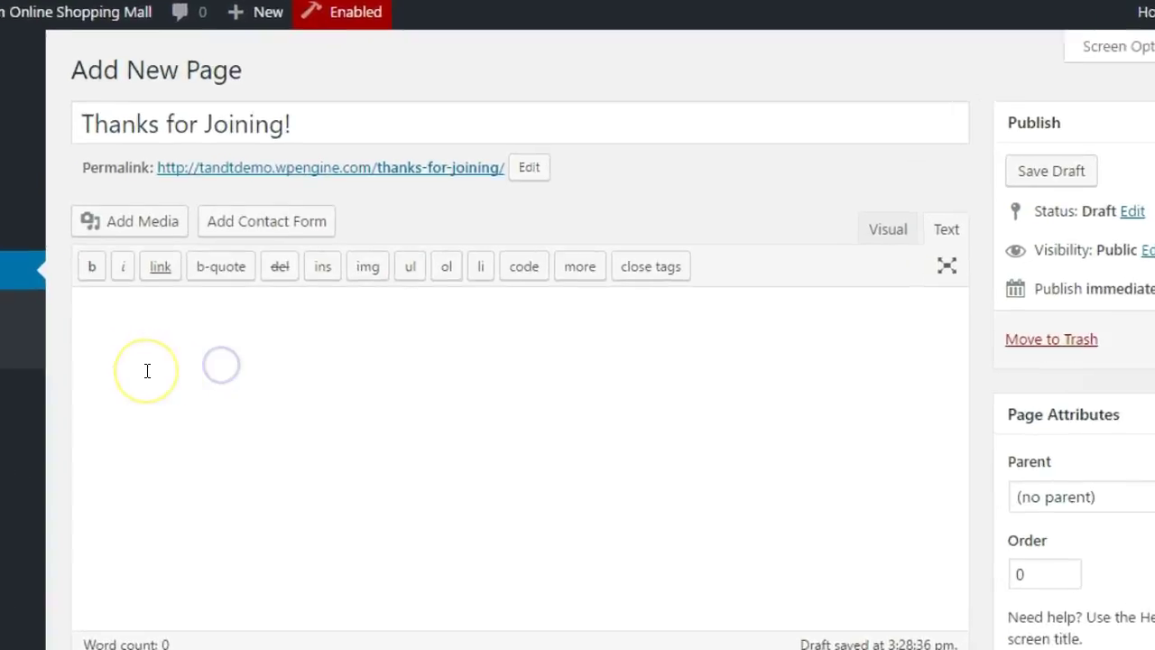
pyautogui.write('You will receive an email shortly which will contain the details of this transaction.  You will also receive an email containing a unique link. Click on that link in the email to complete your paid membership registration.')
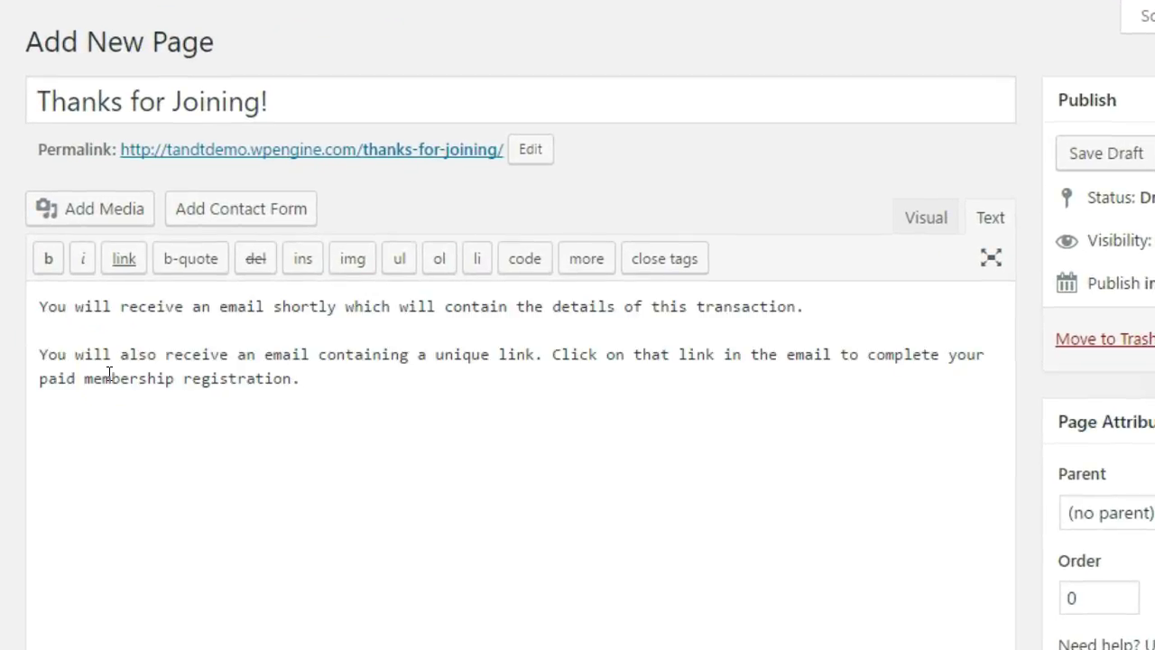
pyautogui.click(142, 460)
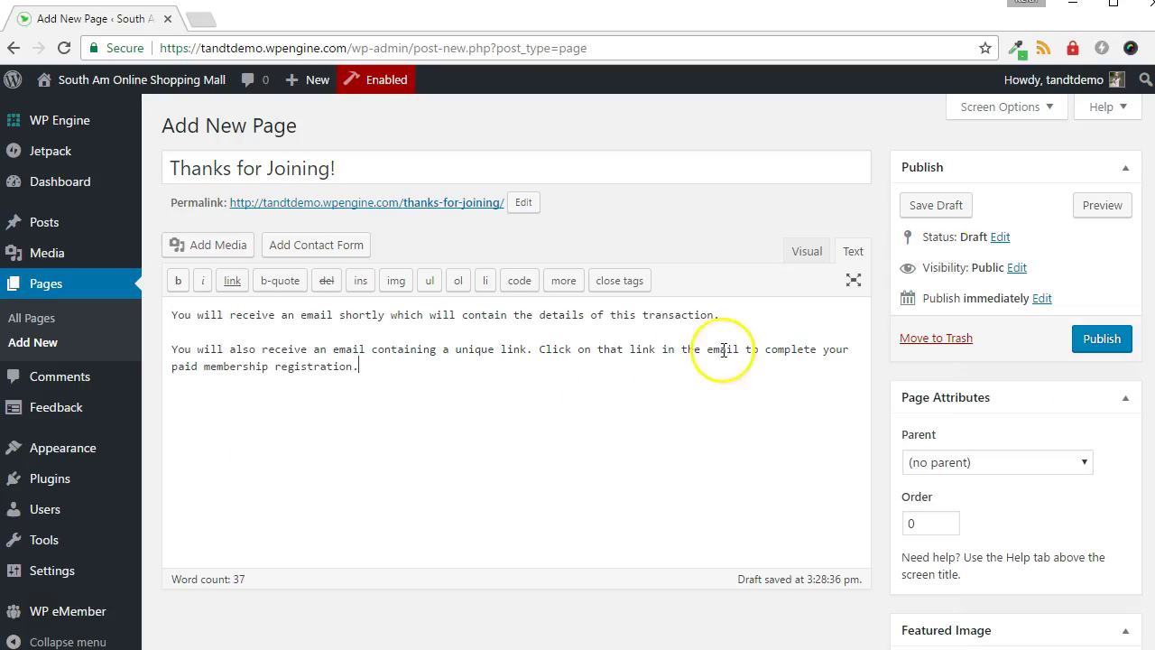
pyautogui.click(1092, 340)
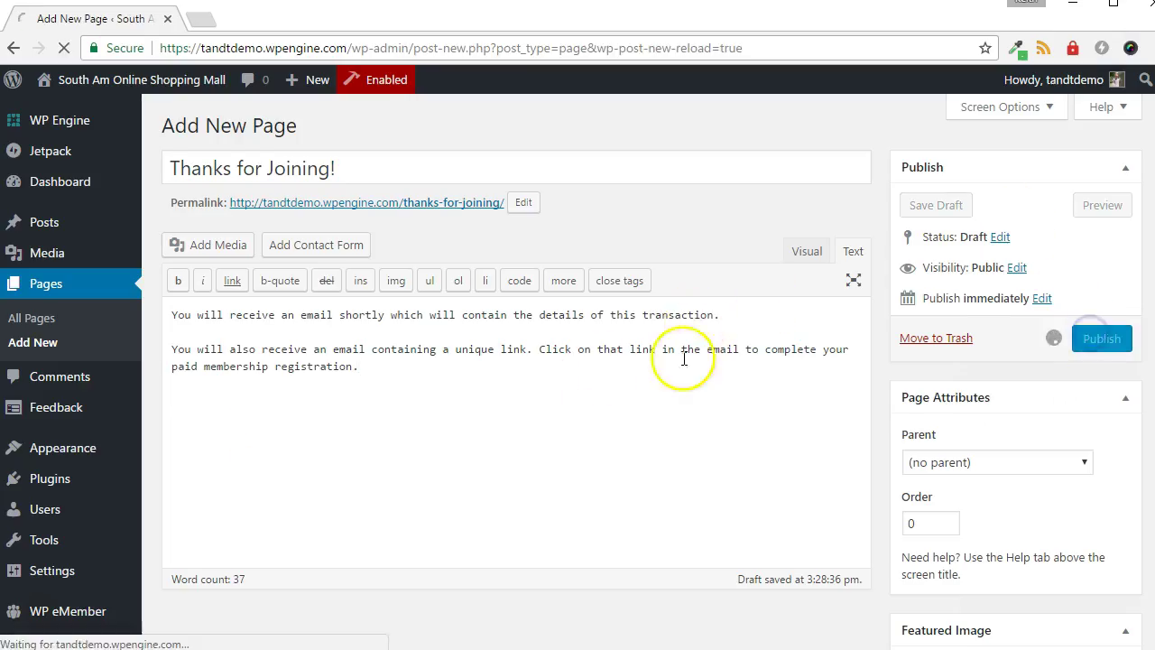
# Step: Copy the thank-you page's permalink into a Notepad note and return to the dashboard
pyautogui.rightClick(428, 262)
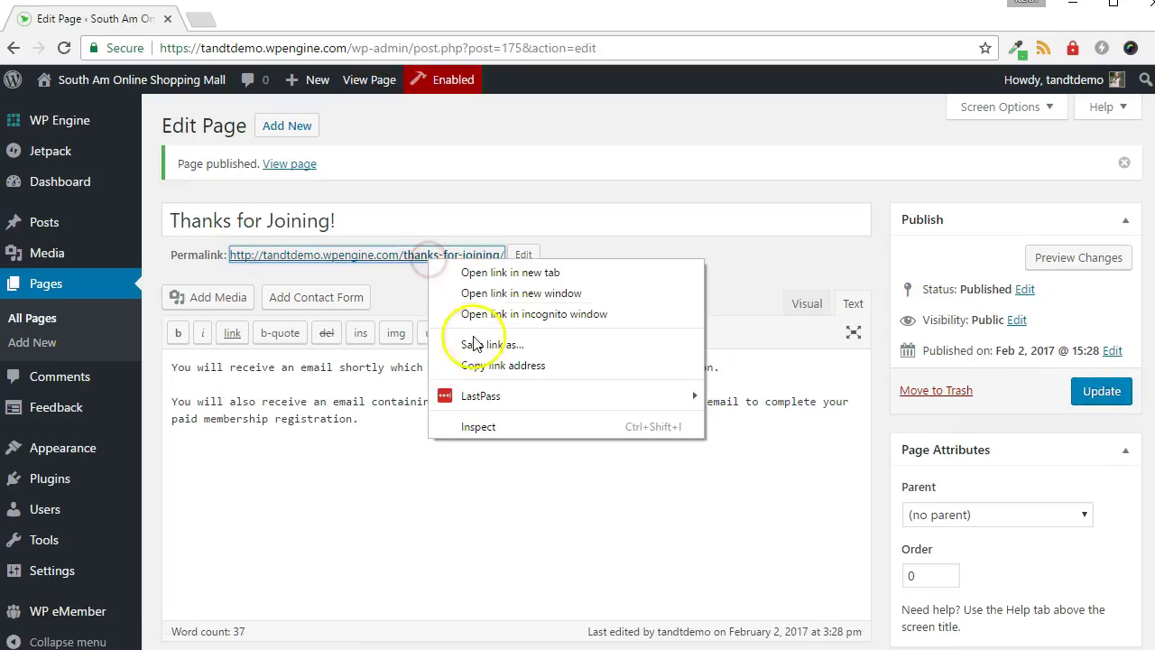
pyautogui.click(483, 368)
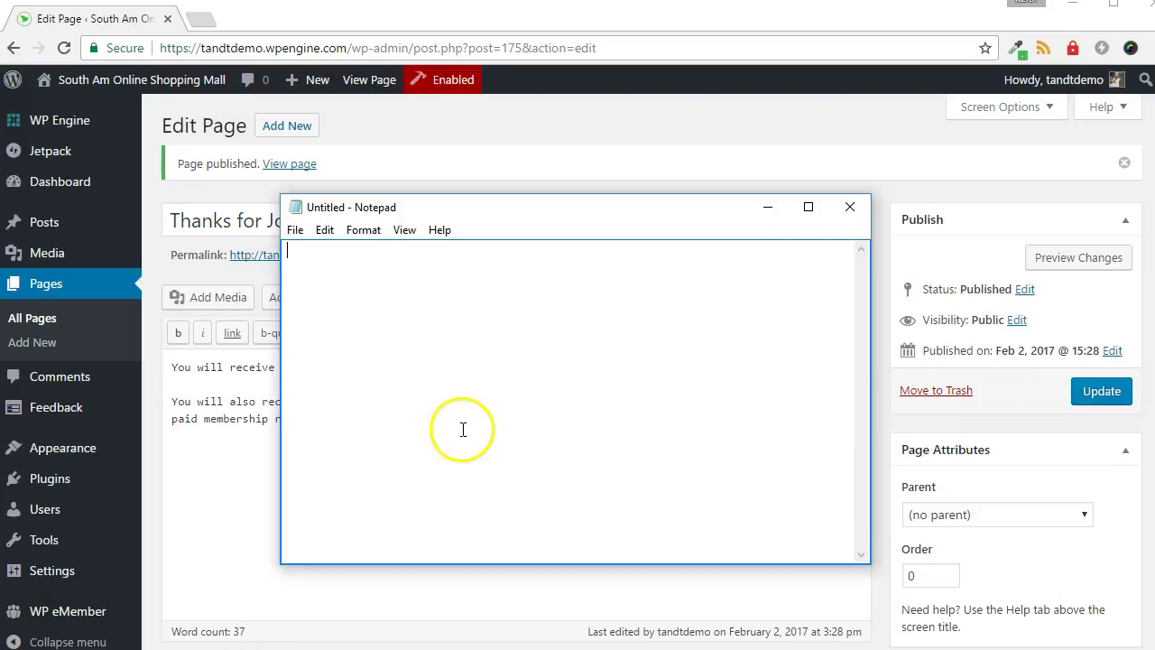
pyautogui.write('http://tandtdemo.wpengine.com/thanks-for-joining/')
pyautogui.click(62, 184)
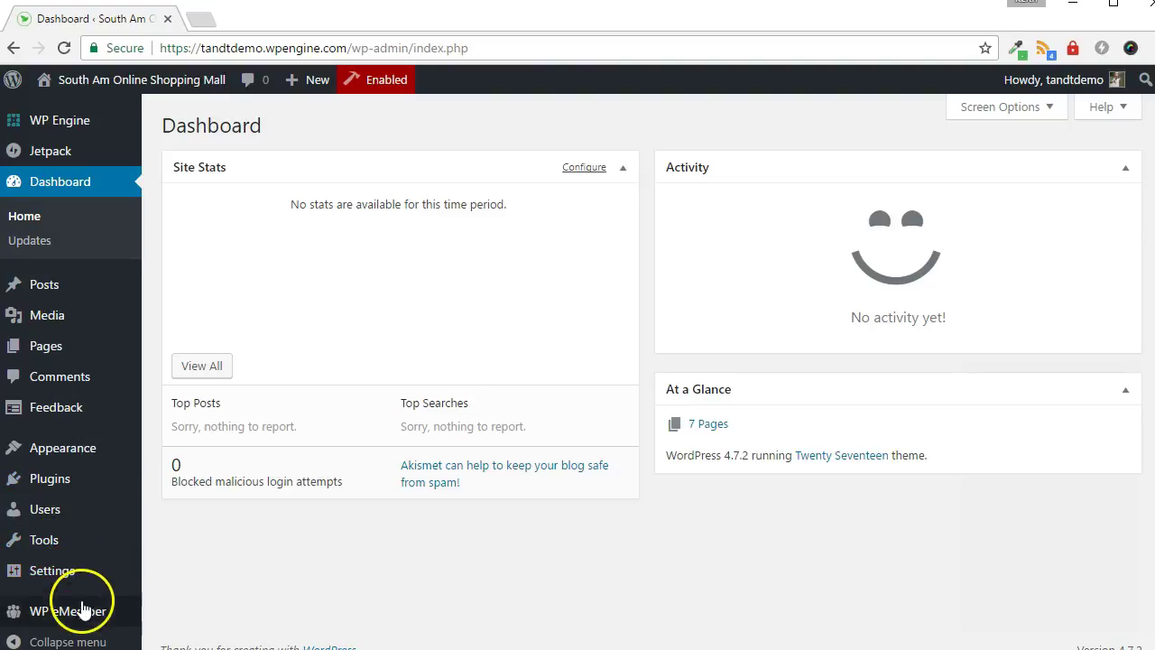
pyautogui.moveTo(68, 611)
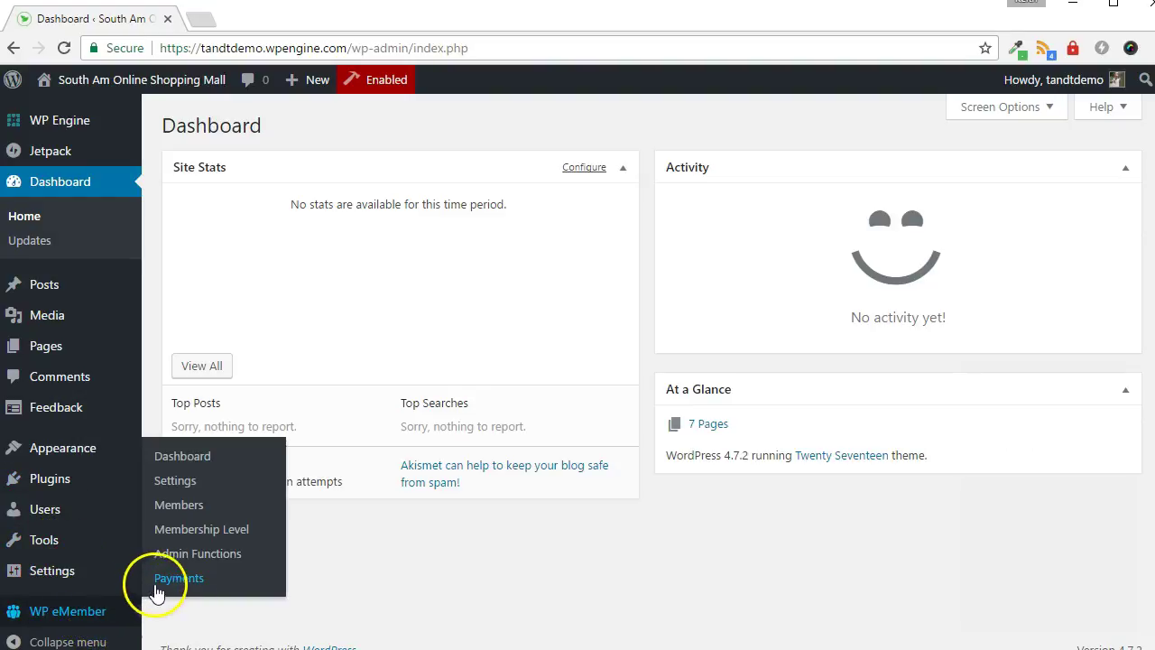
# Step: Start a new PayPal Buy Now button under WP eMember > Payments > Create New Button
pyautogui.click(164, 581)
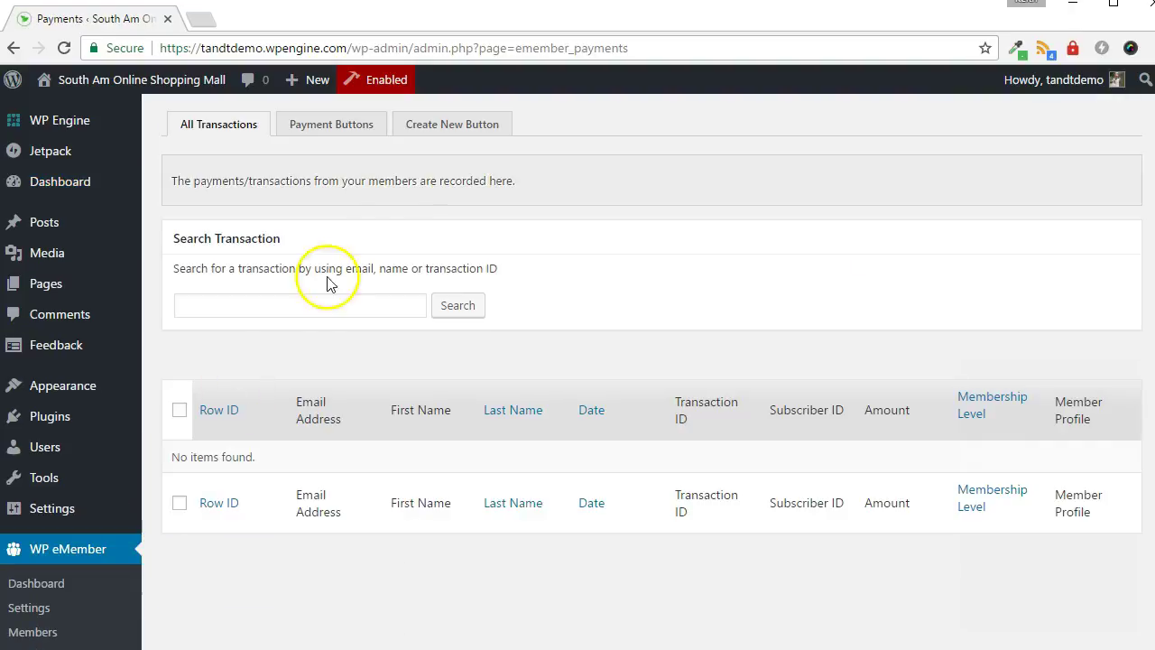
pyautogui.click(452, 127)
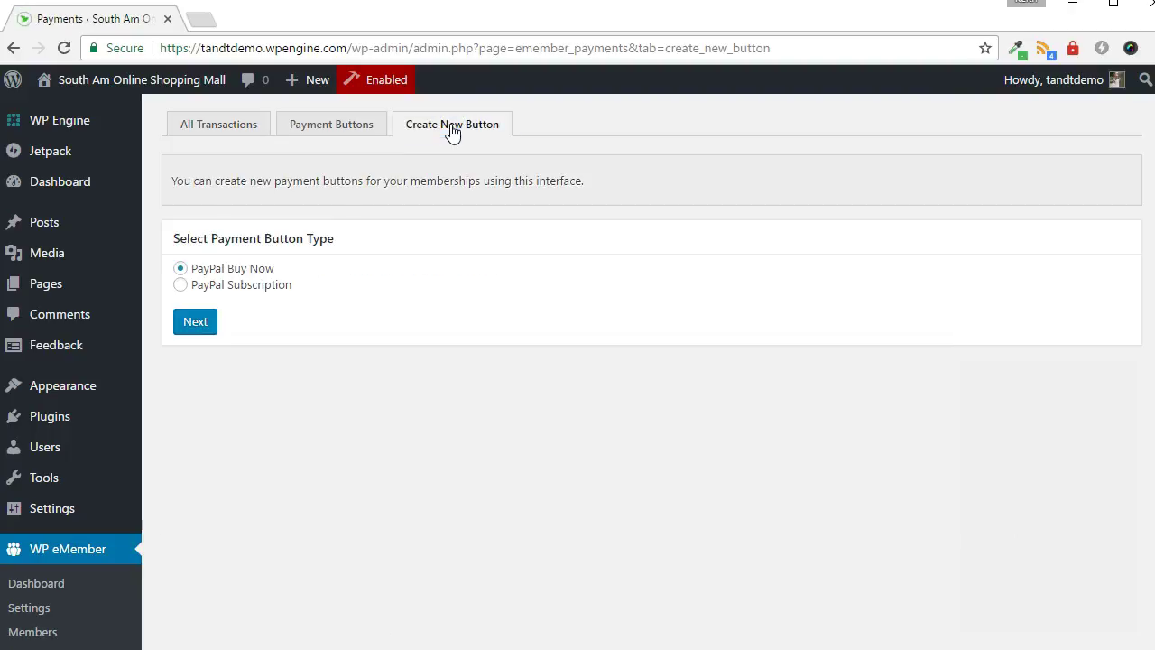
pyautogui.click(197, 325)
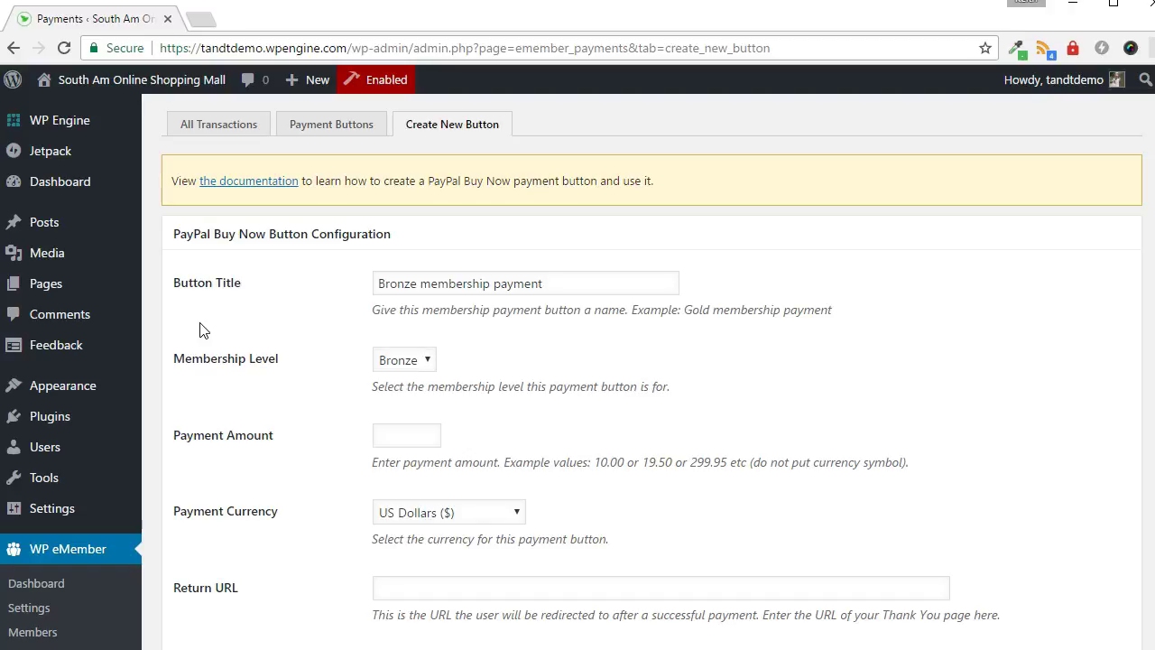
# Step: Choose Bronze as the button's level and paste the thank-you page URL as Return URL
pyautogui.click(428, 359)
pyautogui.click(429, 360)
pyautogui.click(464, 511)
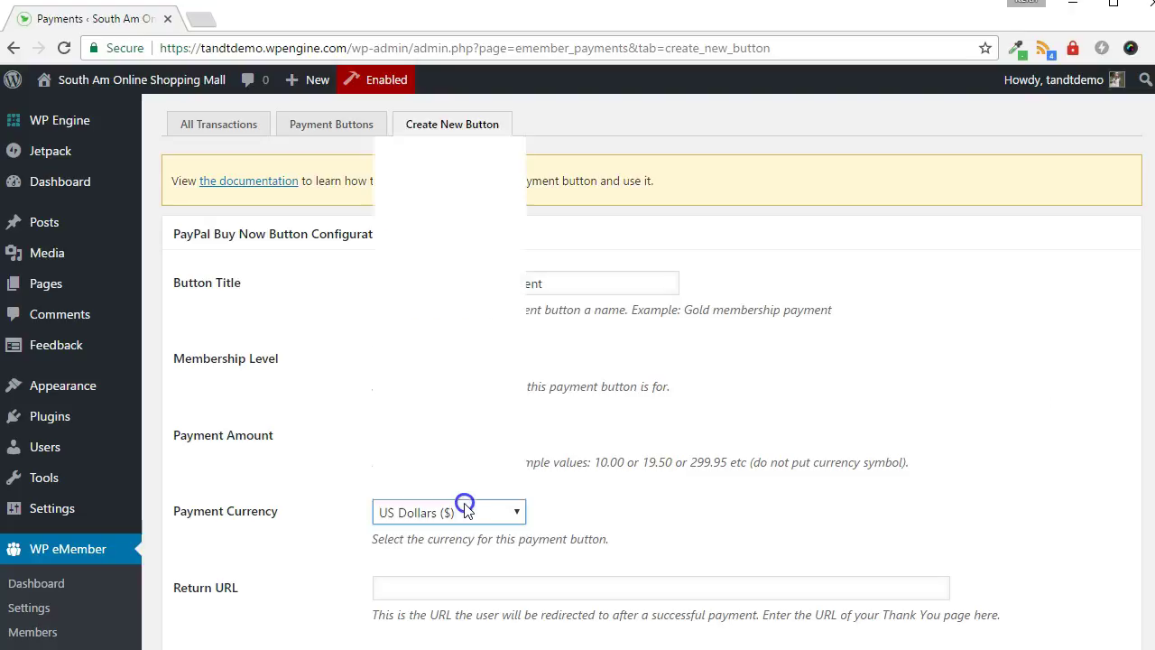
pyautogui.click(465, 503)
pyautogui.hotkey('ctrl', 'a')
pyautogui.hotkey('ctrl', 'c')
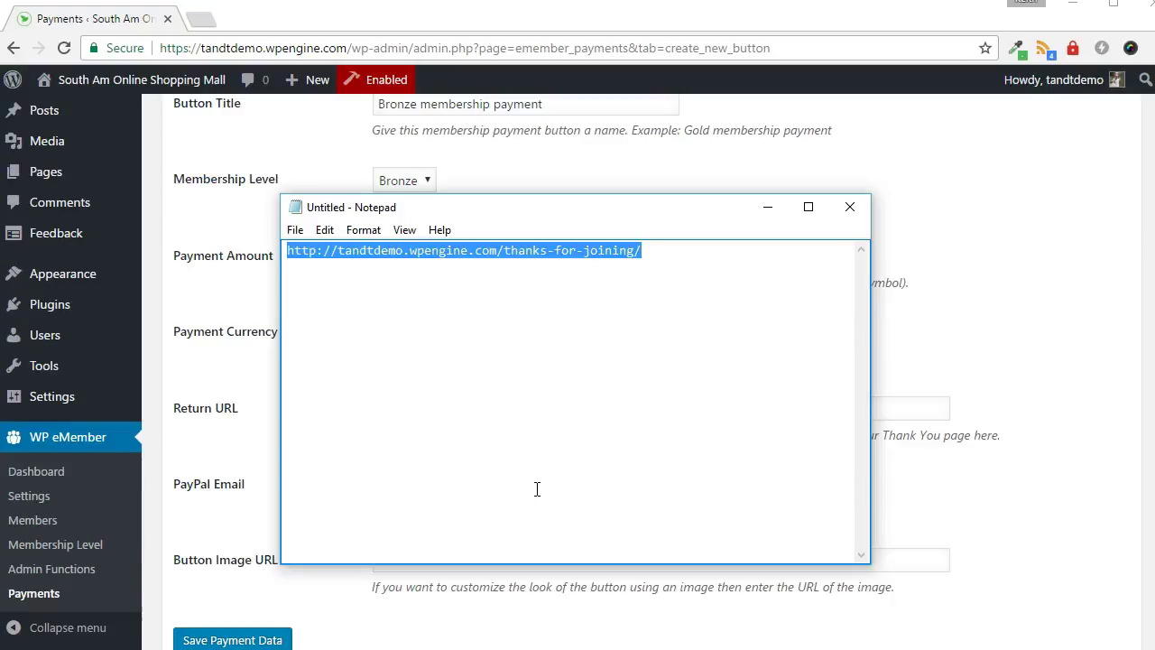
pyautogui.click(250, 409)
pyautogui.click(392, 408)
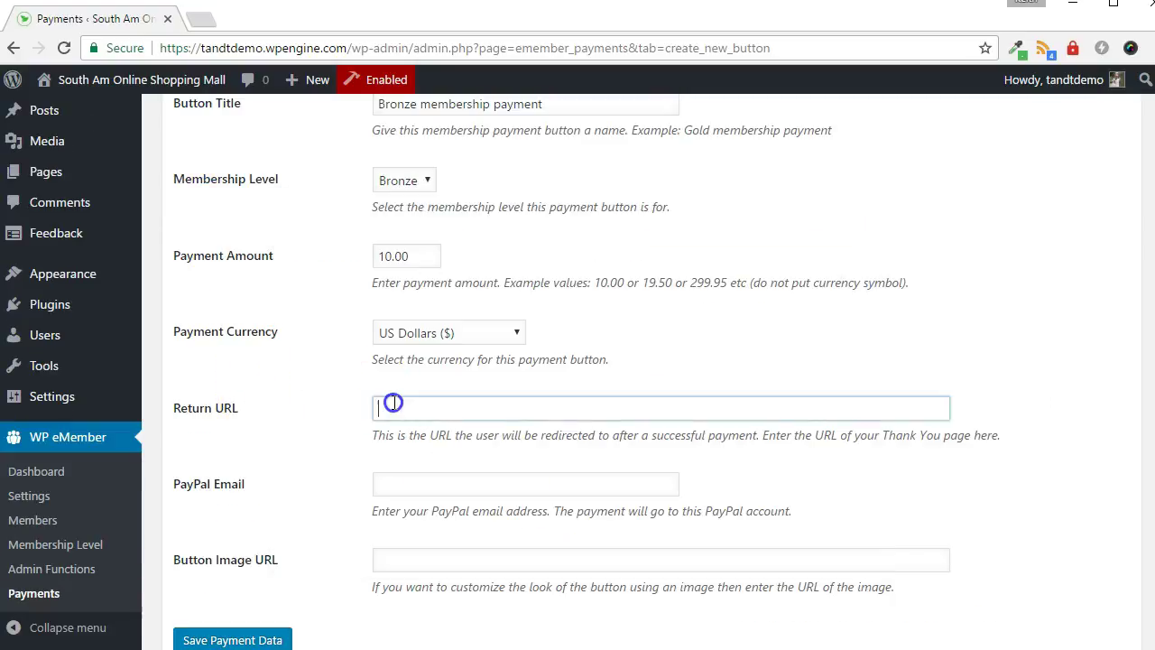
pyautogui.hotkey('ctrl', 'v')
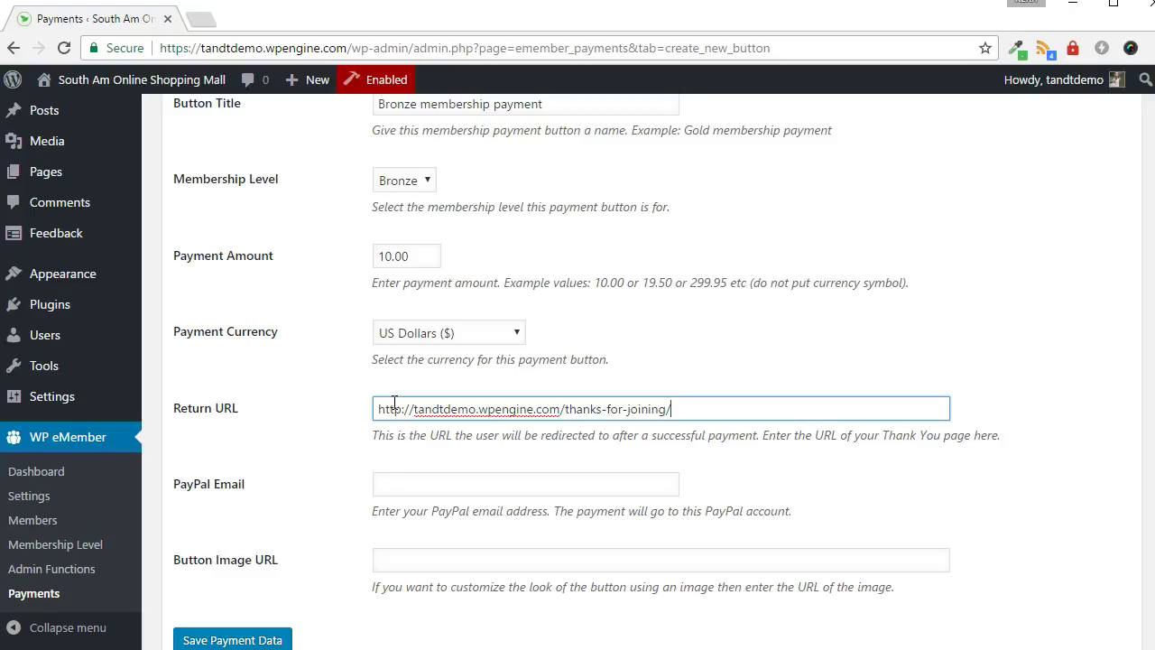
# Step: Enter the PayPal account email and save the payment button data
pyautogui.scroll(-1, 394, 403)
pyautogui.click(394, 402)
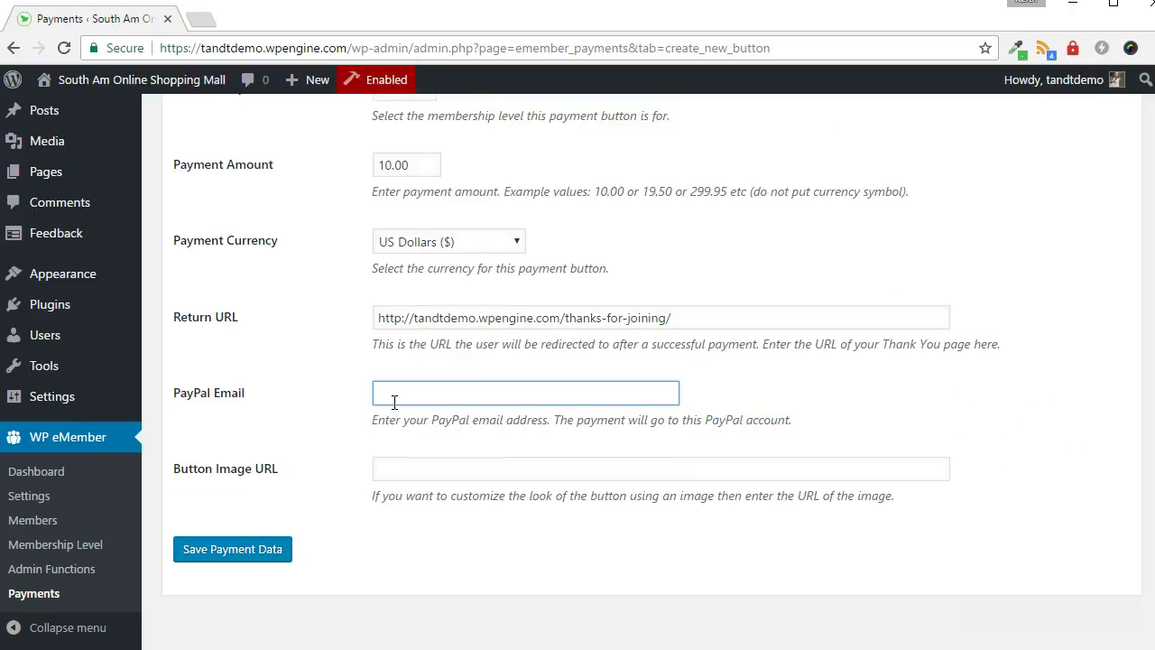
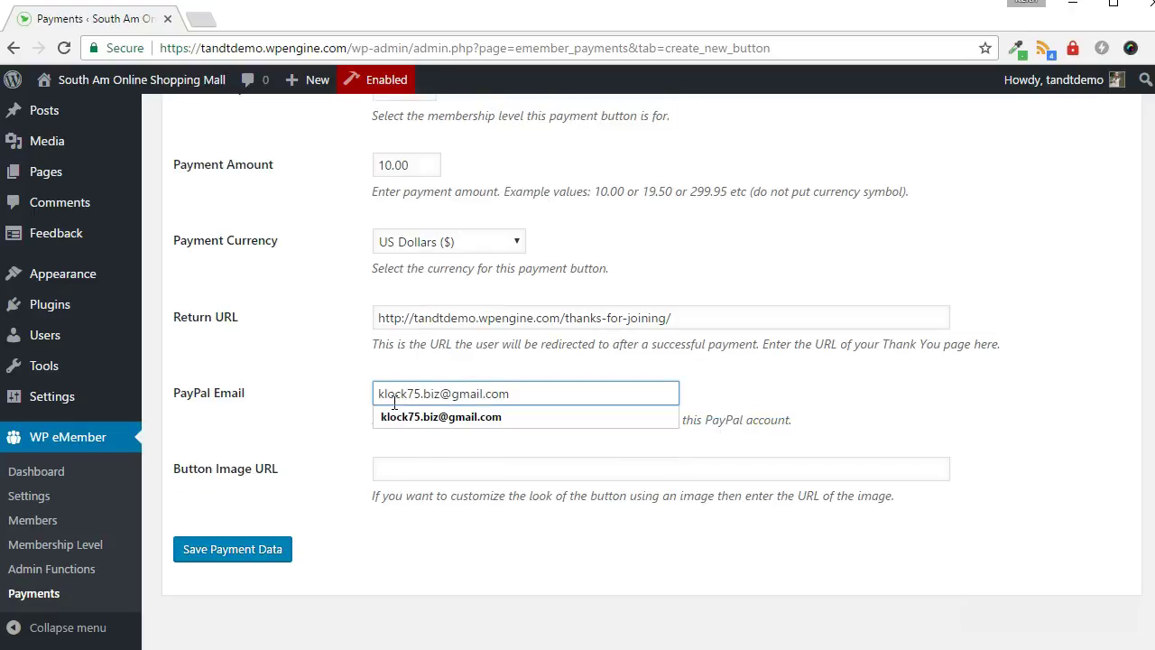
pyautogui.click(394, 416)
pyautogui.click(248, 549)
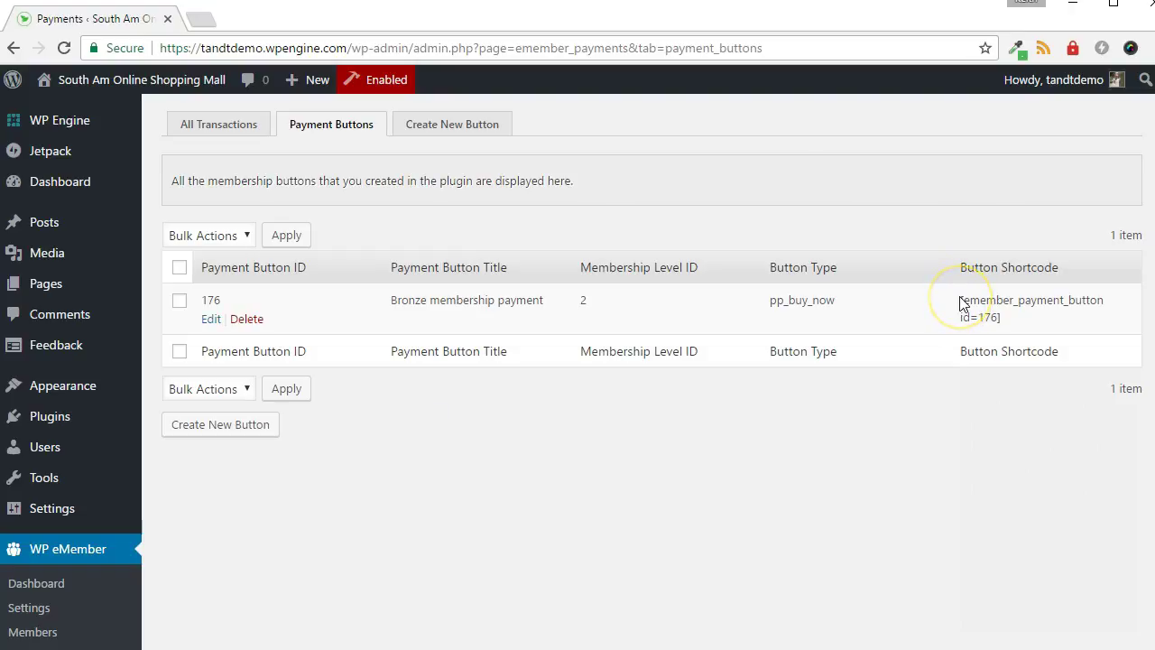
# Step: Copy the shortcode of Bronze payment button 176 from the Payment Buttons list
pyautogui.moveTo(962, 298); pyautogui.dragTo(1003, 314)
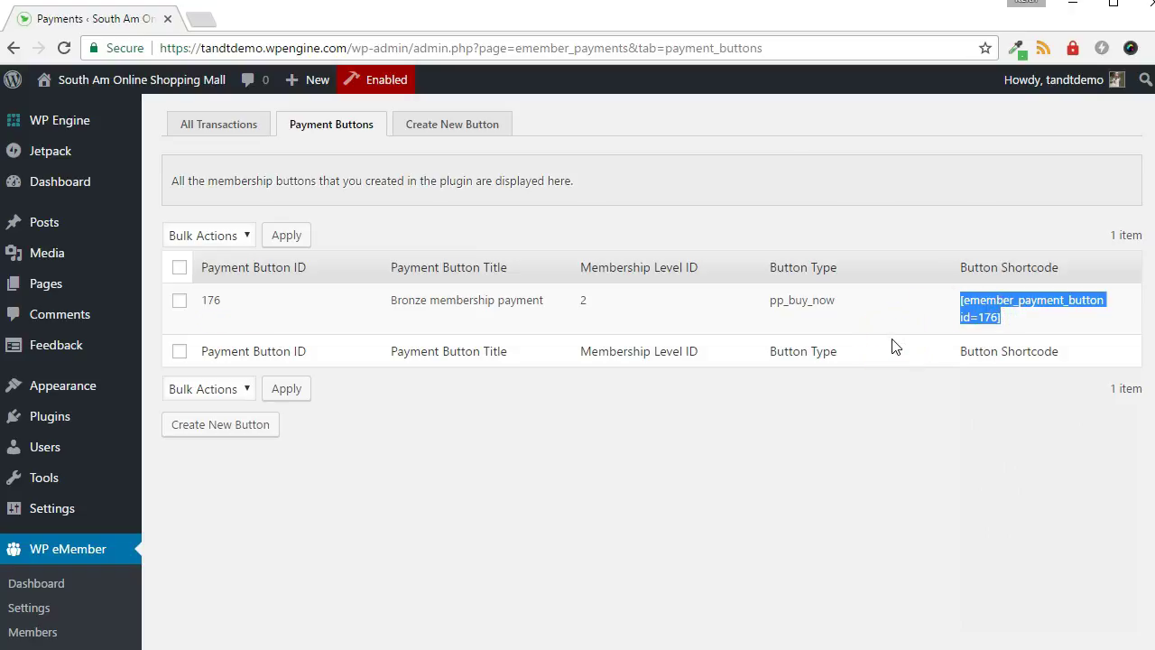
pyautogui.rightClick(976, 303)
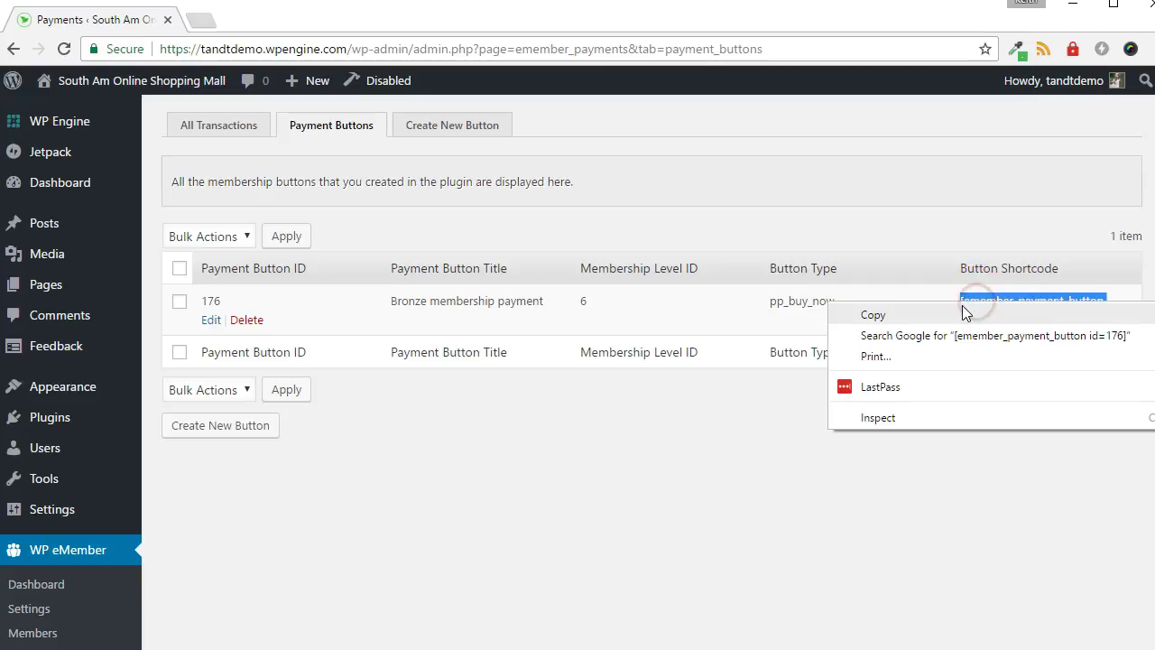
pyautogui.click(951, 317)
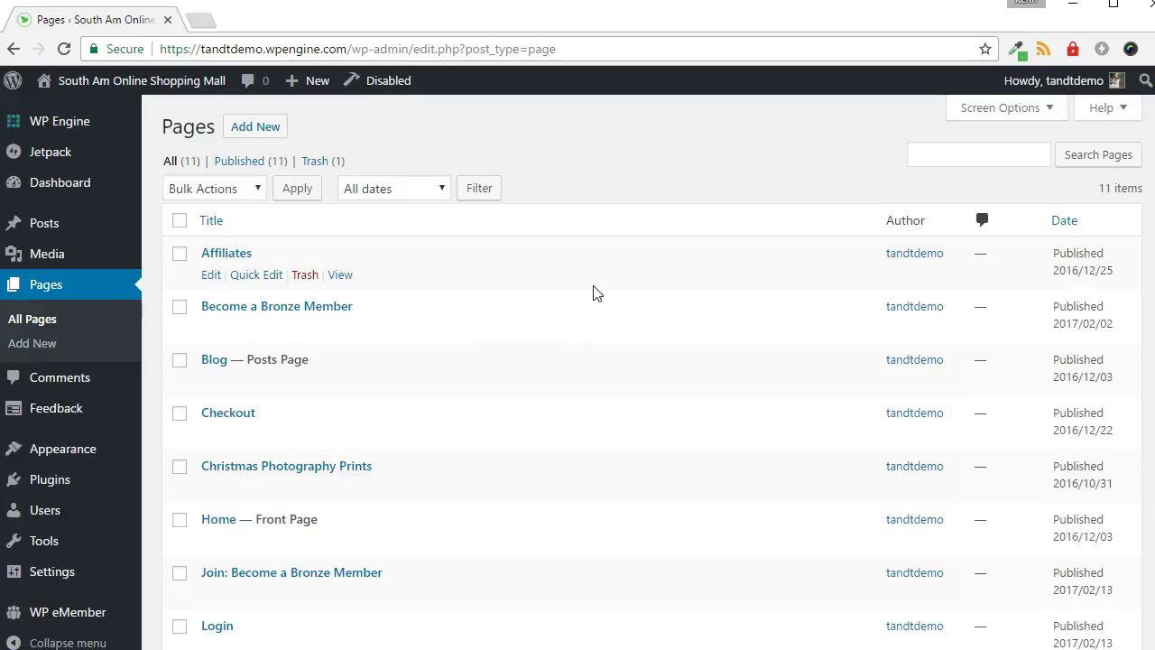
# Step: Paste button 176's shortcode into the Join: Become a Bronze Member page and update it
pyautogui.scroll(-2, 497, 319)
pyautogui.scroll(-1, 407, 343)
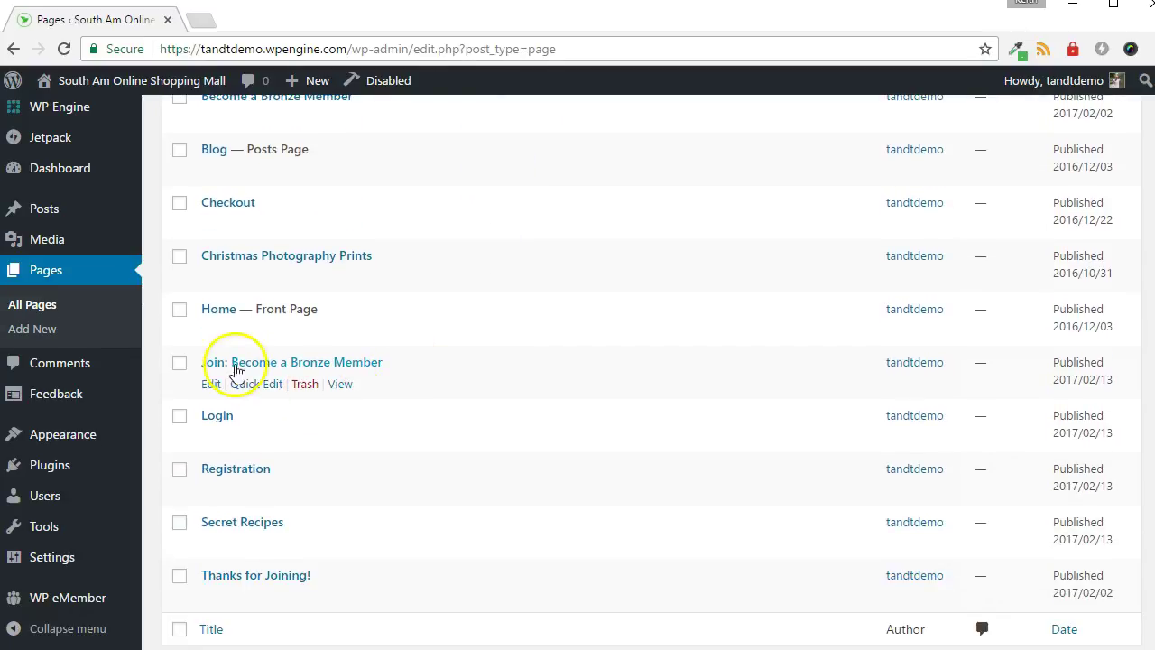
pyautogui.click(213, 385)
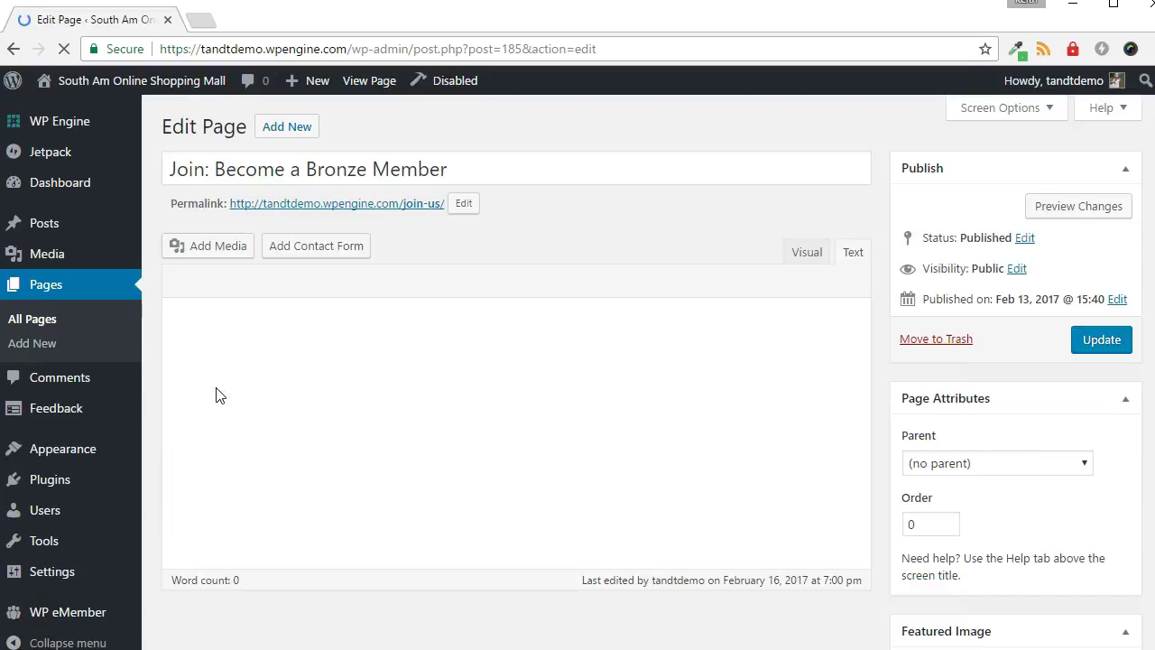
pyautogui.click(242, 343)
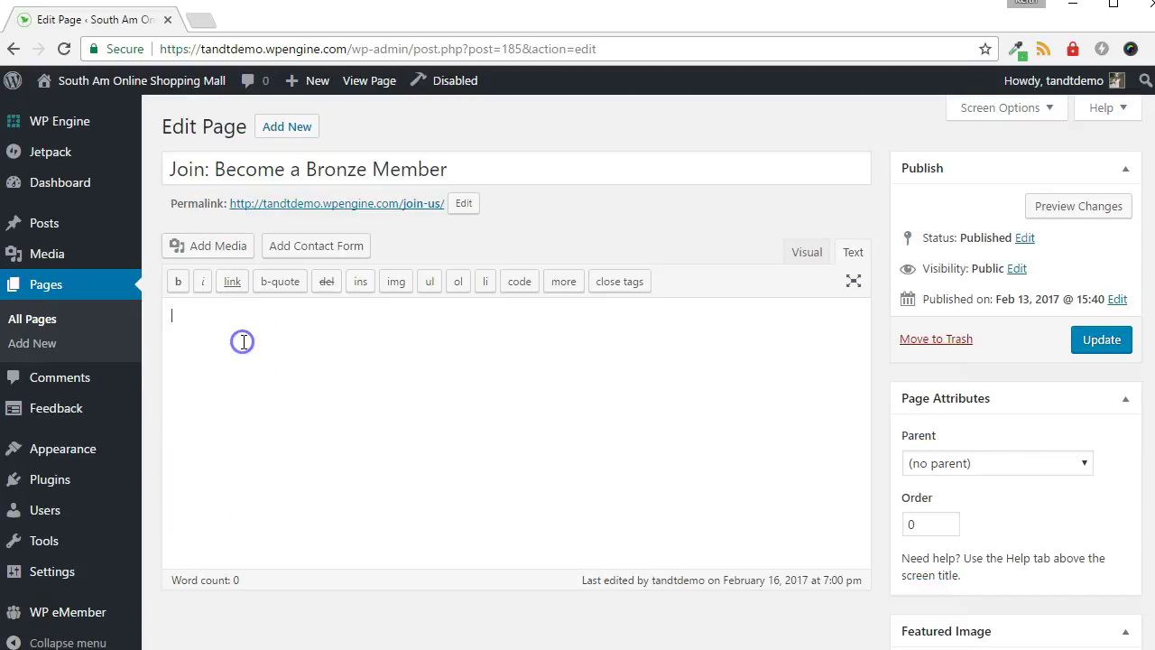
pyautogui.hotkey('ctrl', 'v')
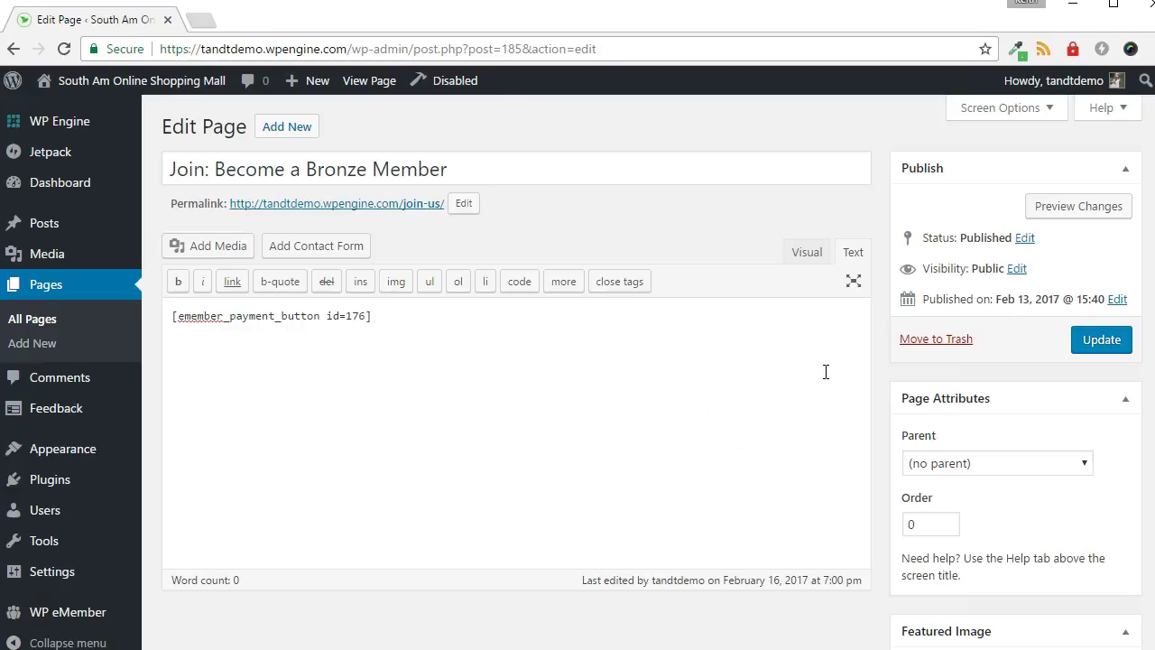
pyautogui.click(1102, 340)
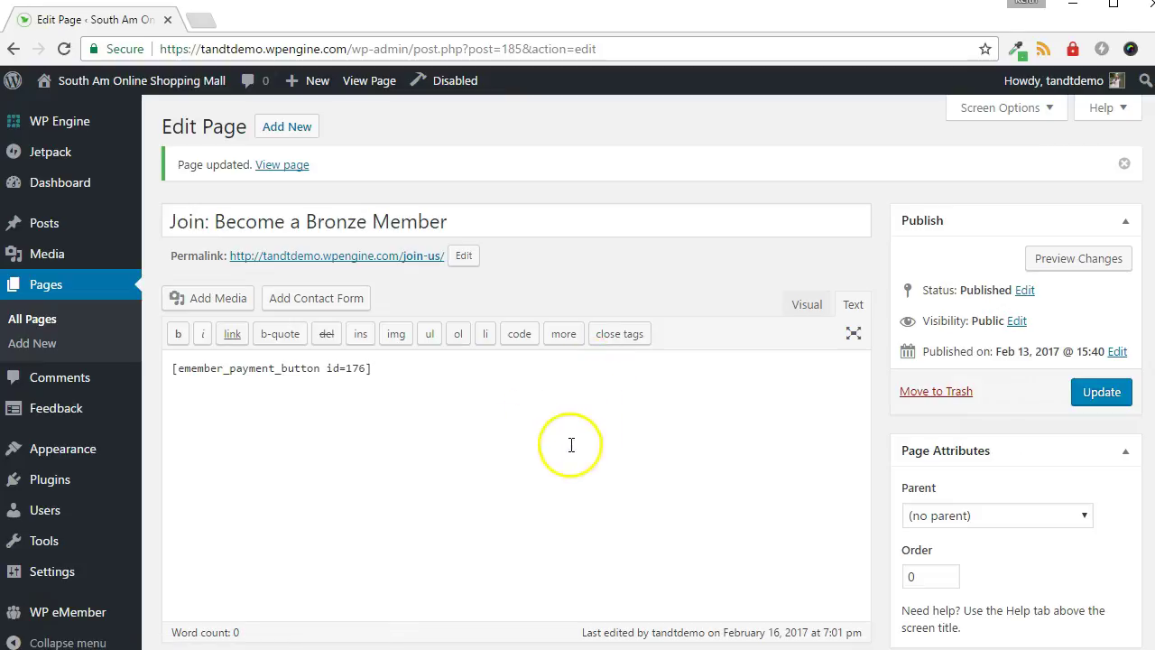
pyautogui.scroll(-1, 478, 434)
pyautogui.scroll(-1, 460, 439)
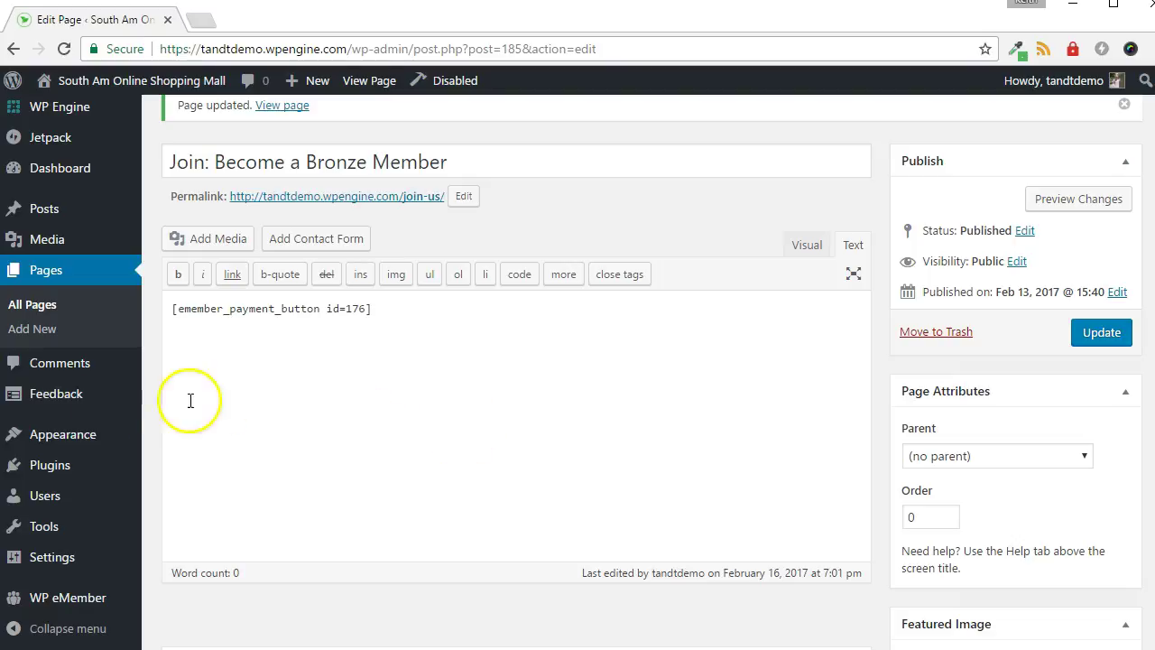
pyautogui.moveTo(62, 434)
pyautogui.click(183, 510)
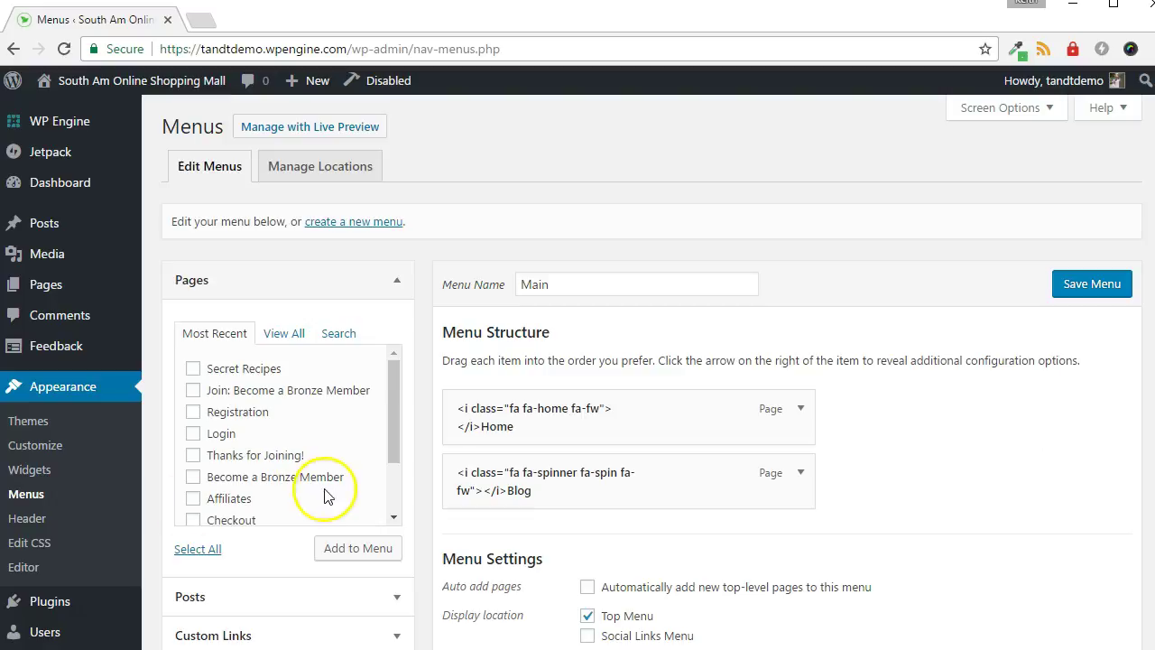
# Step: Inspect the Main menu's name in the Menus editor, leaving it unchanged
pyautogui.scroll(-1, 441, 460)
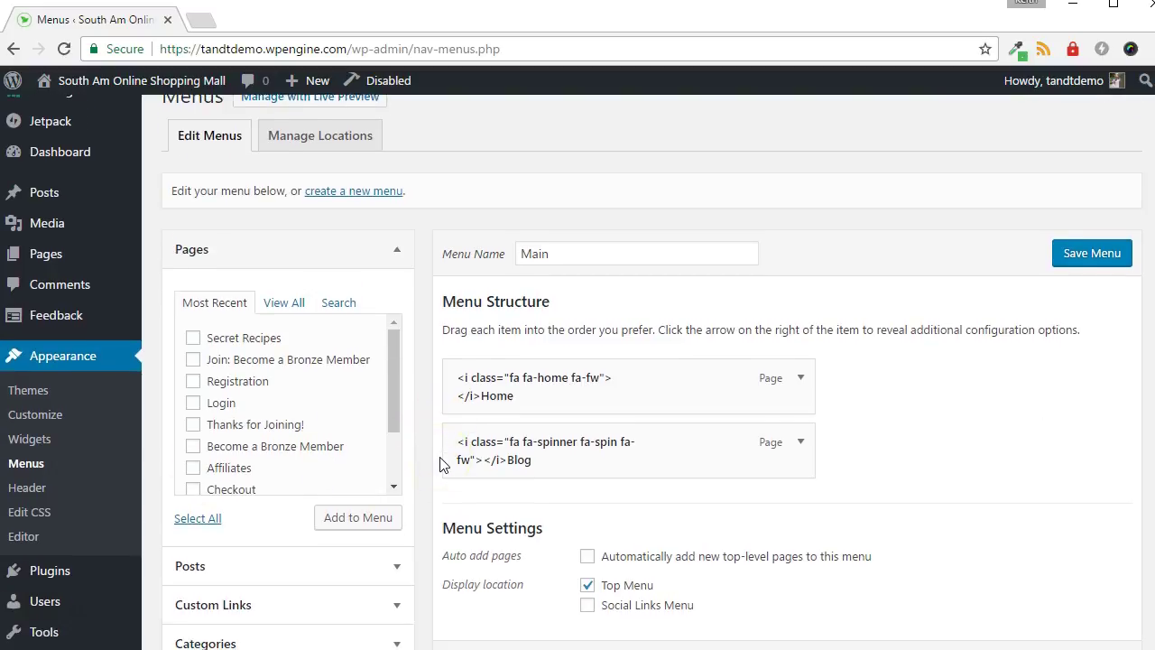
pyautogui.scroll(-1, 440, 464)
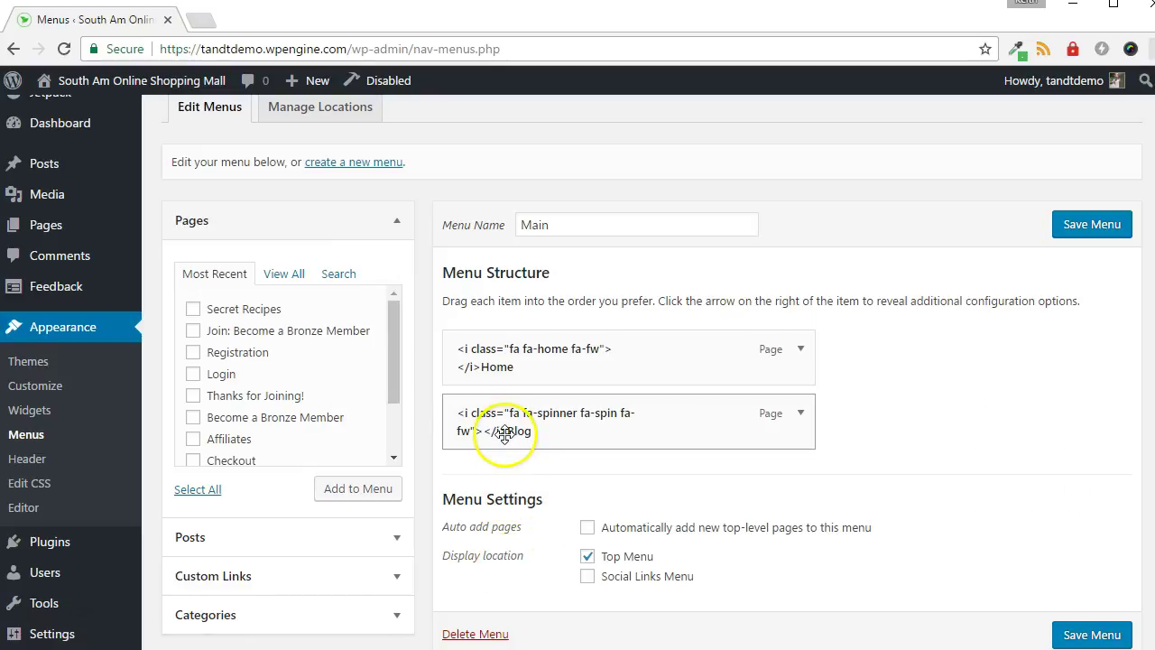
pyautogui.click(542, 224)
pyautogui.moveTo(543, 224); pyautogui.dragTo(508, 222)
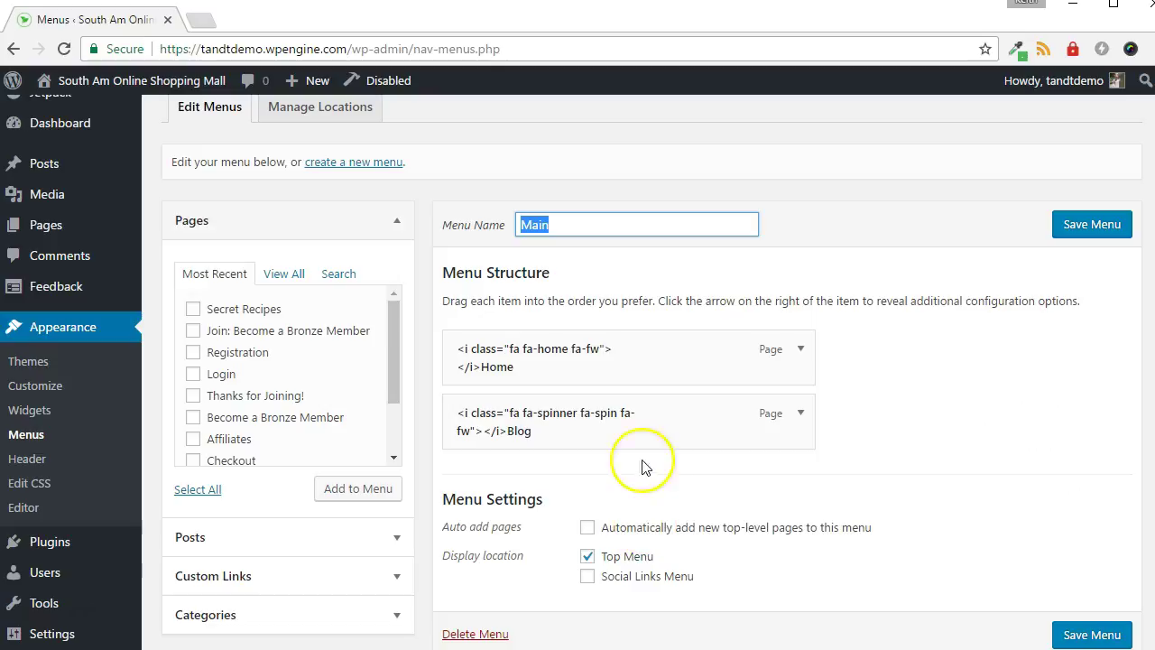
pyautogui.click(396, 221)
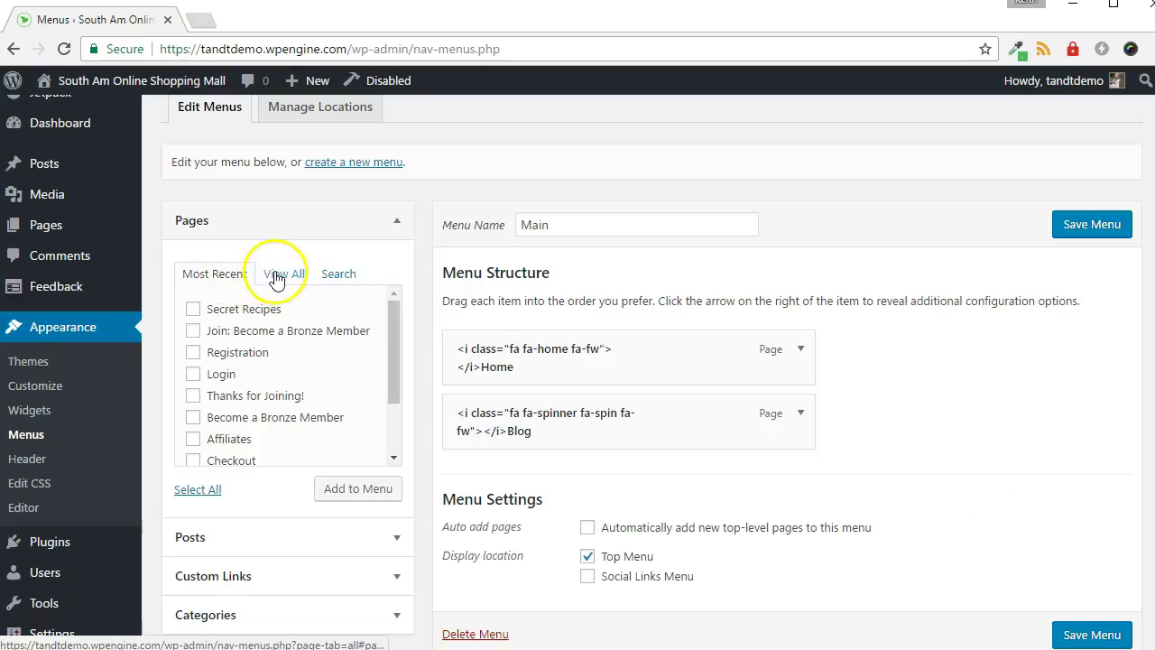
# Step: Add the Join: Become a Bronze Member and Login pages to the Main menu
pyautogui.click(281, 273)
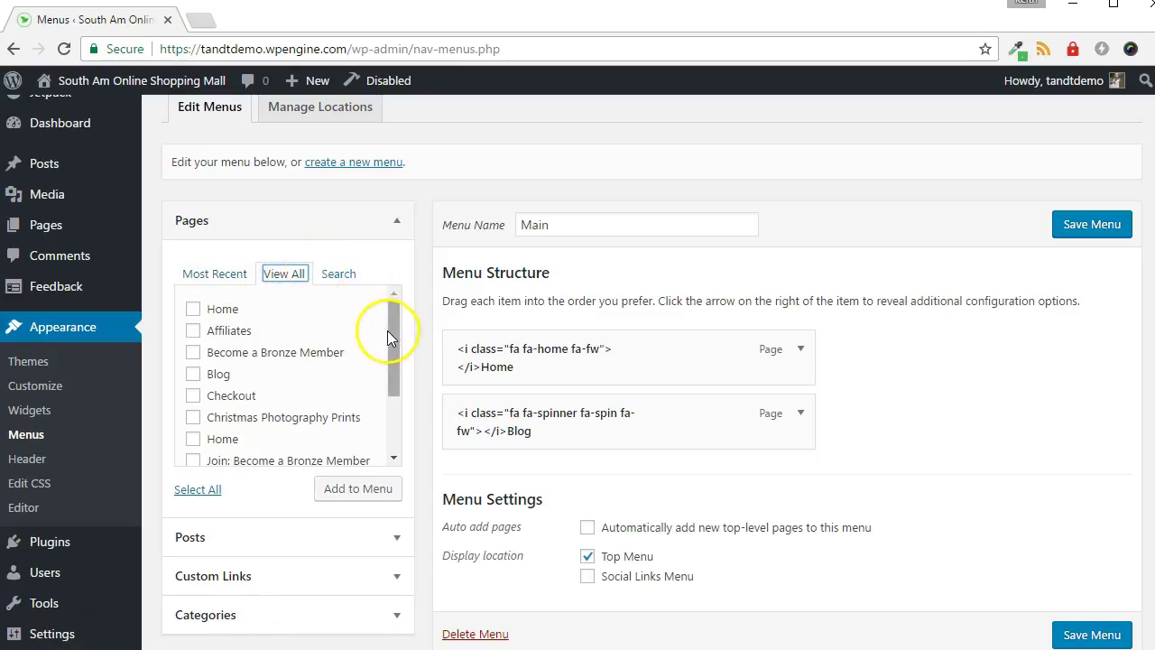
pyautogui.moveTo(390, 332); pyautogui.dragTo(395, 388)
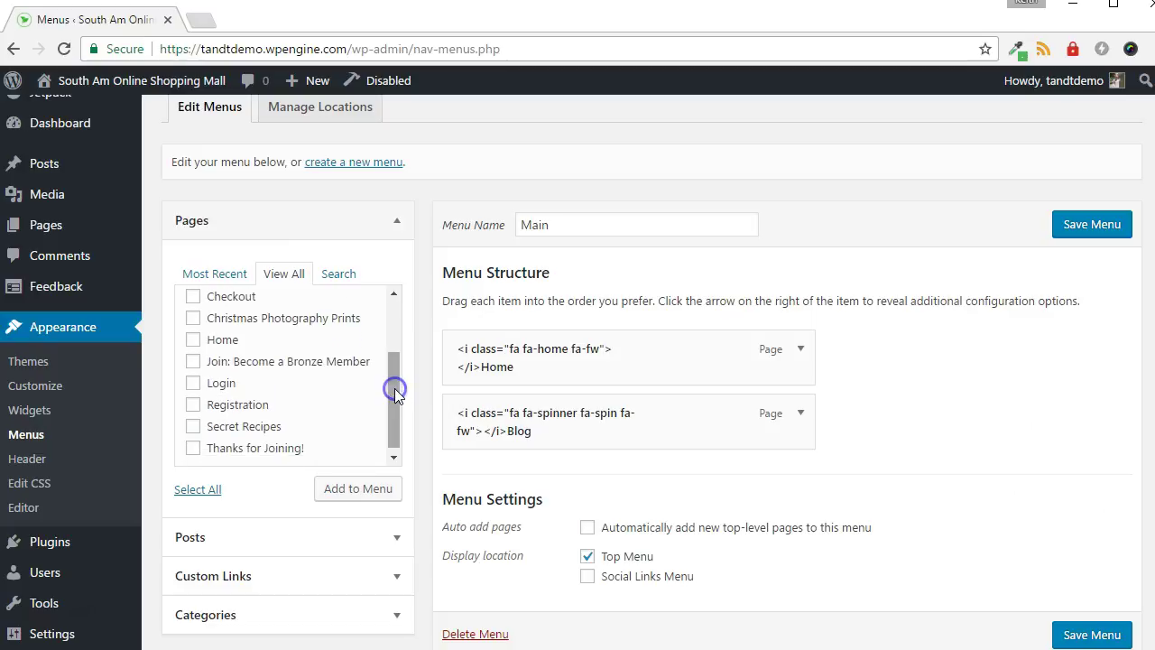
pyautogui.click(193, 361)
pyautogui.click(193, 383)
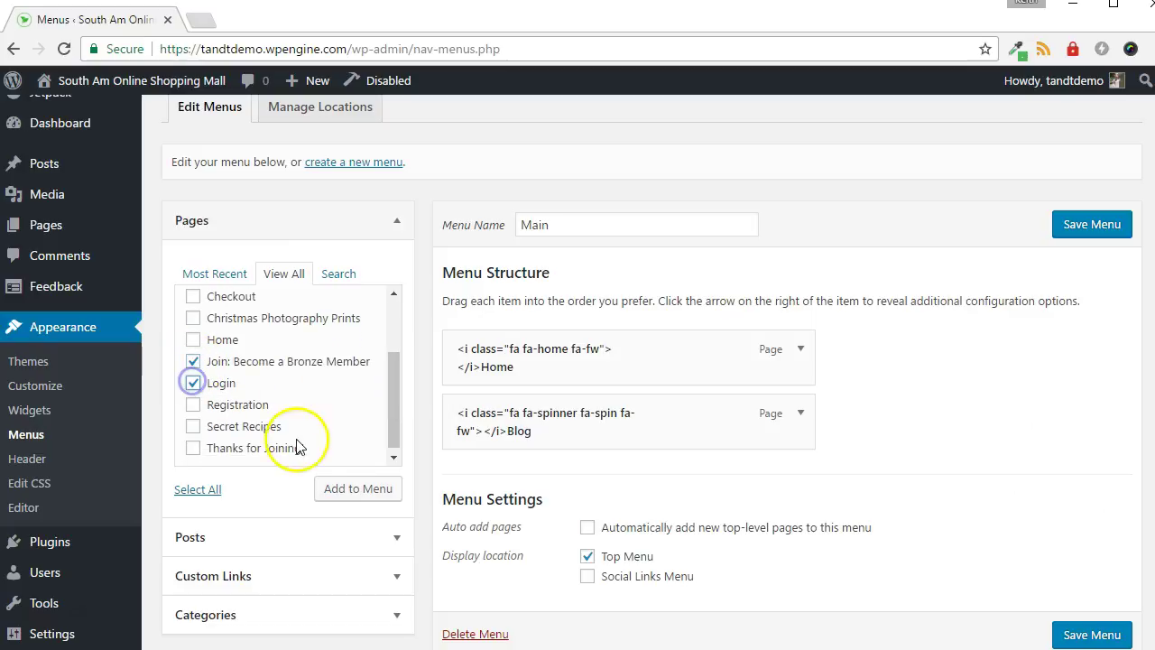
pyautogui.click(343, 490)
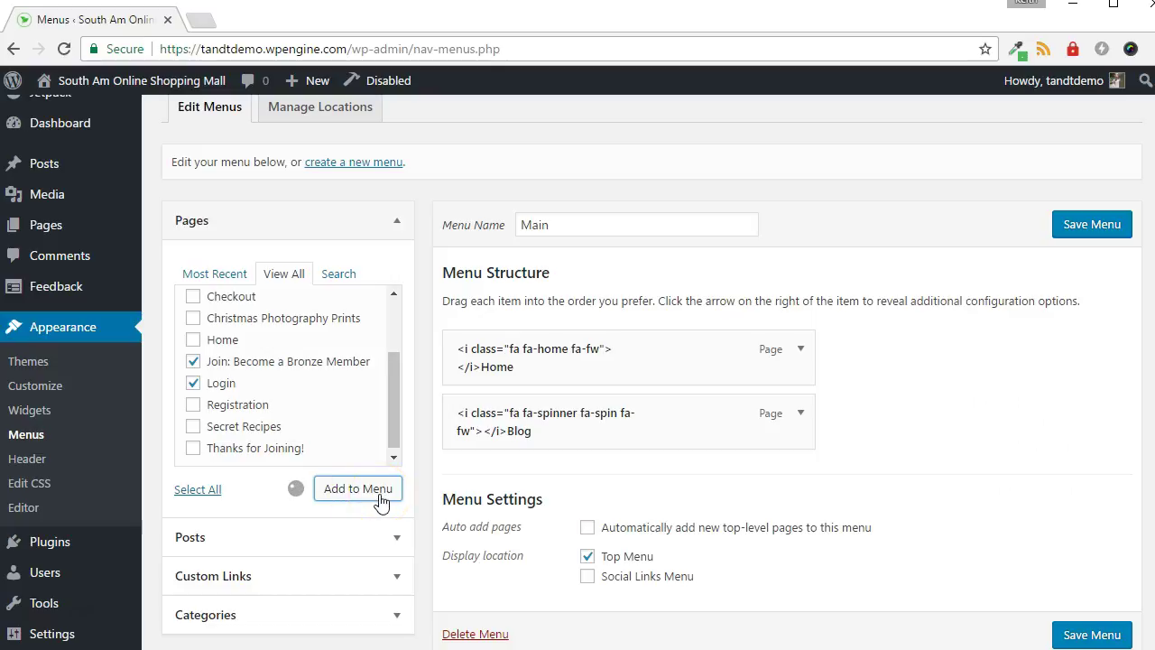
# Step: Shorten the Join menu item's label to Join and save the Main menu
pyautogui.moveTo(487, 528); pyautogui.dragTo(502, 478)
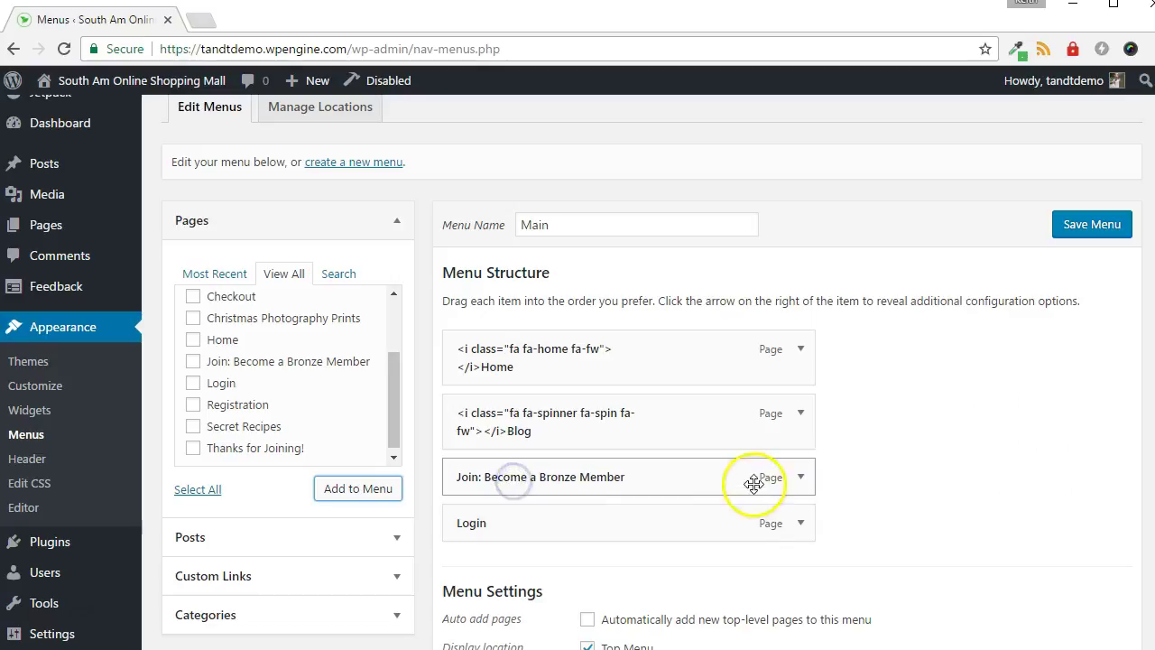
pyautogui.moveTo(804, 481); pyautogui.dragTo(800, 484)
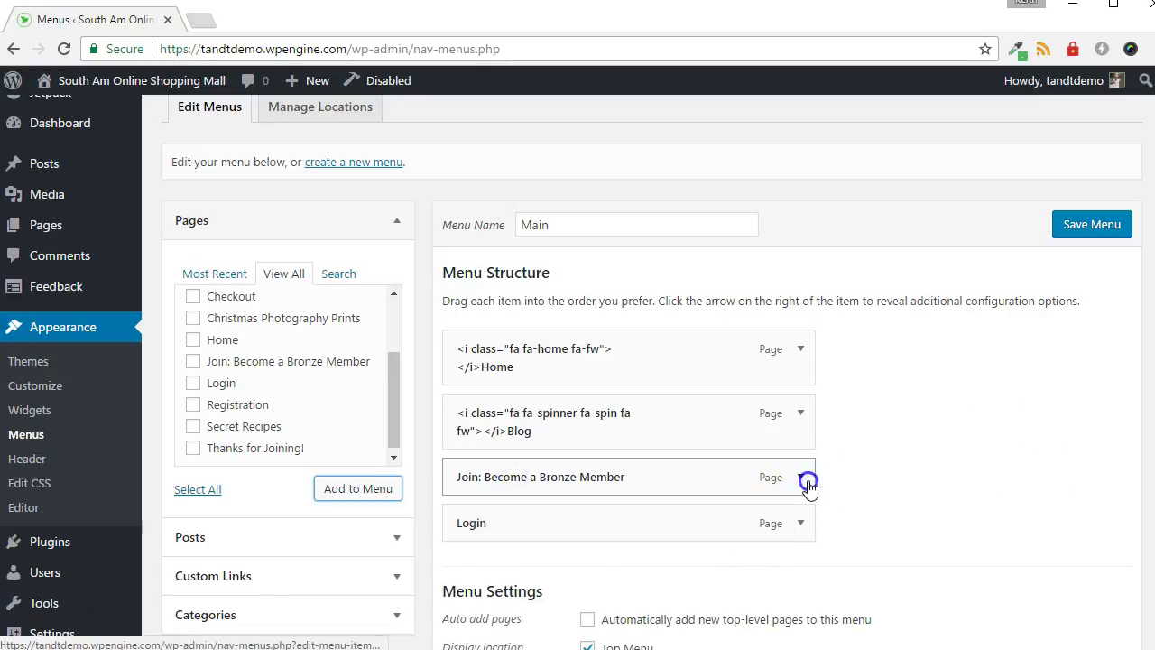
pyautogui.click(796, 534)
pyautogui.press('BackSpace')
pyautogui.press('BackSpace')
pyautogui.press('BackSpace')
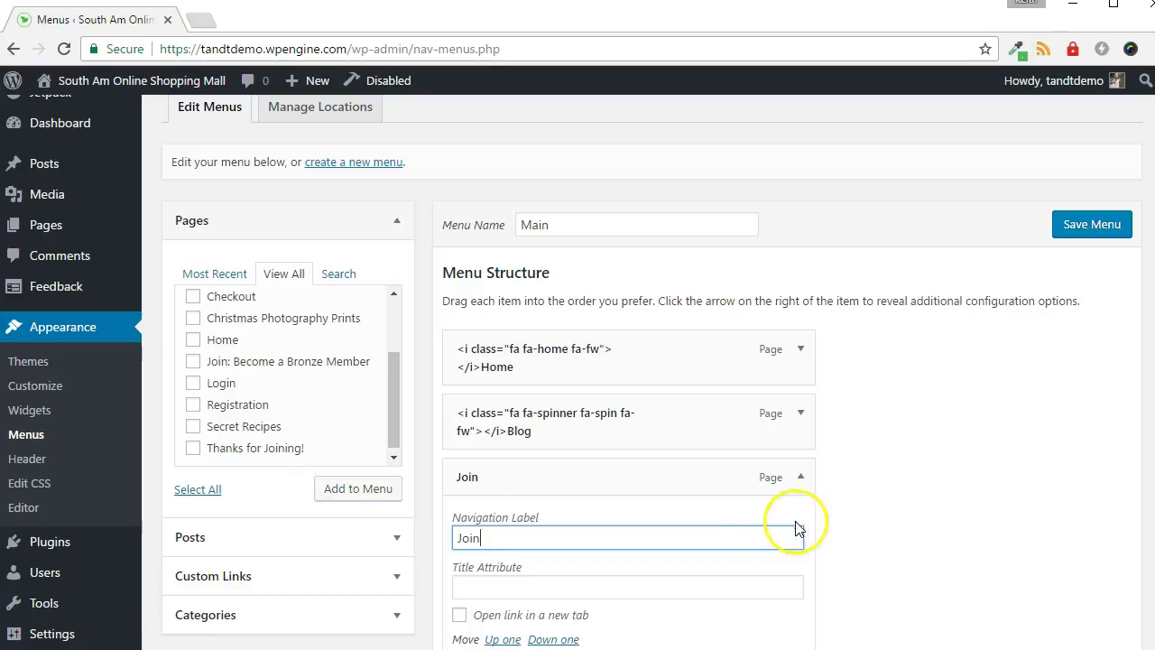
pyautogui.click(802, 479)
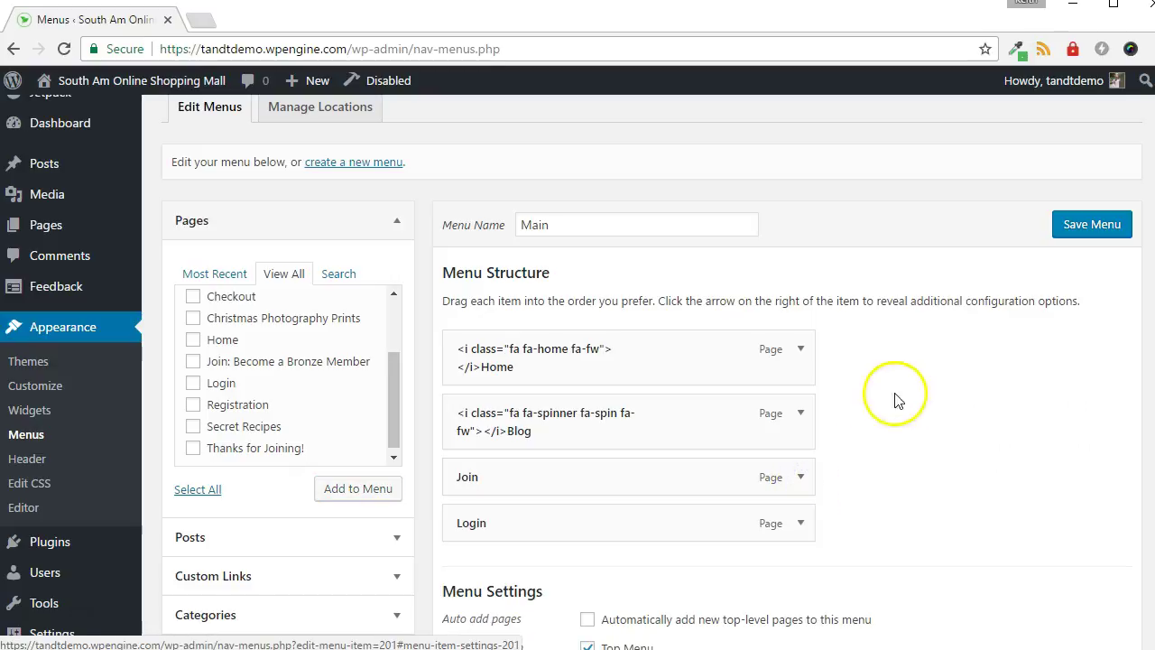
pyautogui.click(1088, 228)
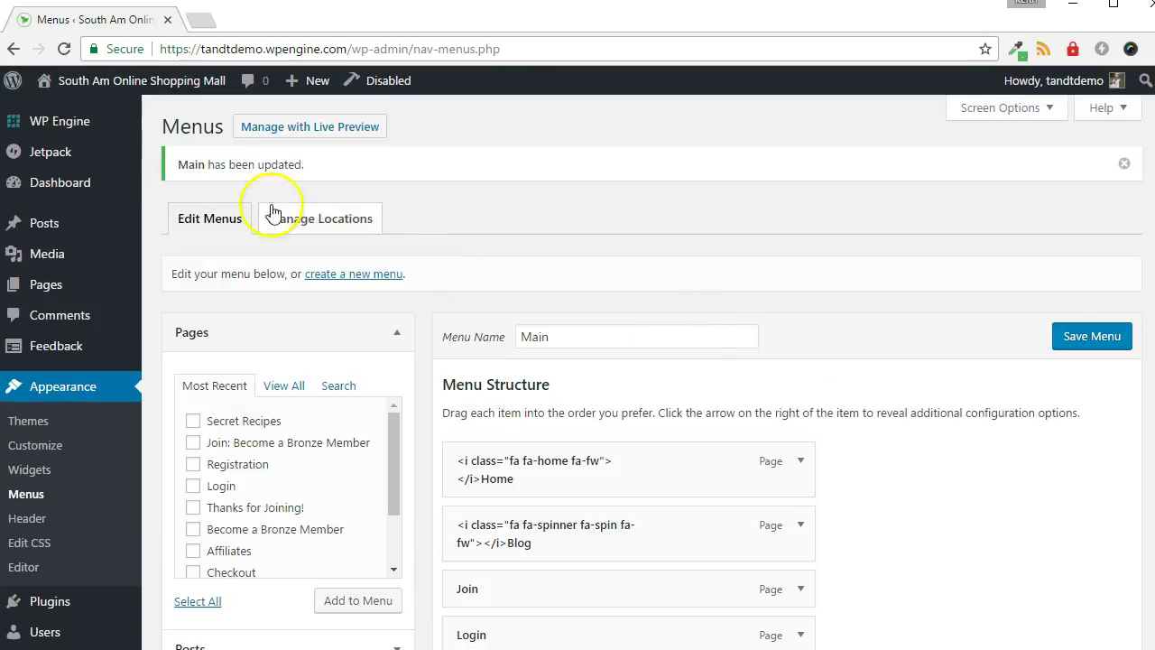
# Step: Open the live site in a new browser tab
pyautogui.rightClick(70, 114)
pyautogui.click(94, 122)
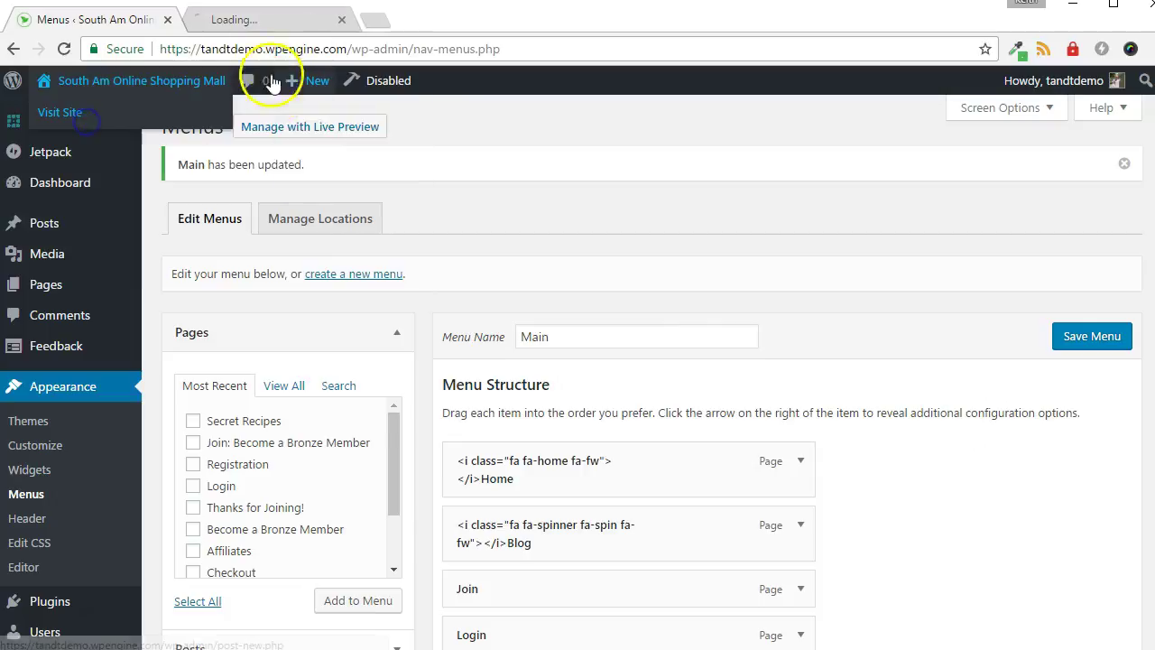
pyautogui.click(260, 20)
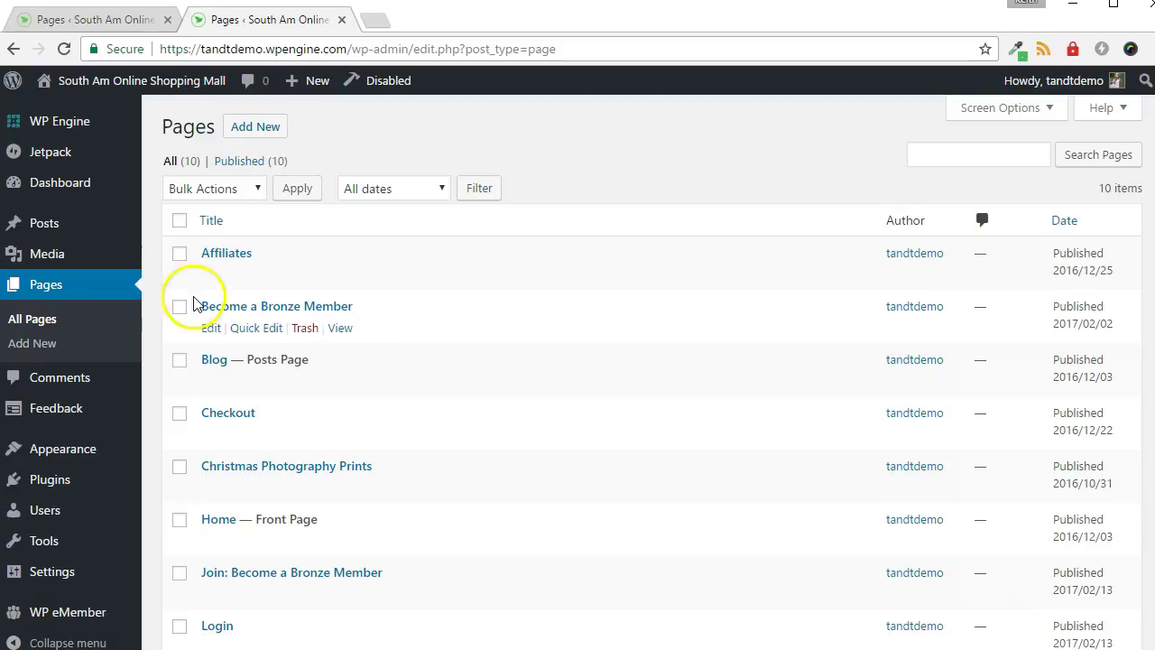
# Step: Start a new page with body text 'You have unlocked the secret recipes! TODO: Add recipes here'
pyautogui.click(40, 344)
pyautogui.write('Secret Recipes')
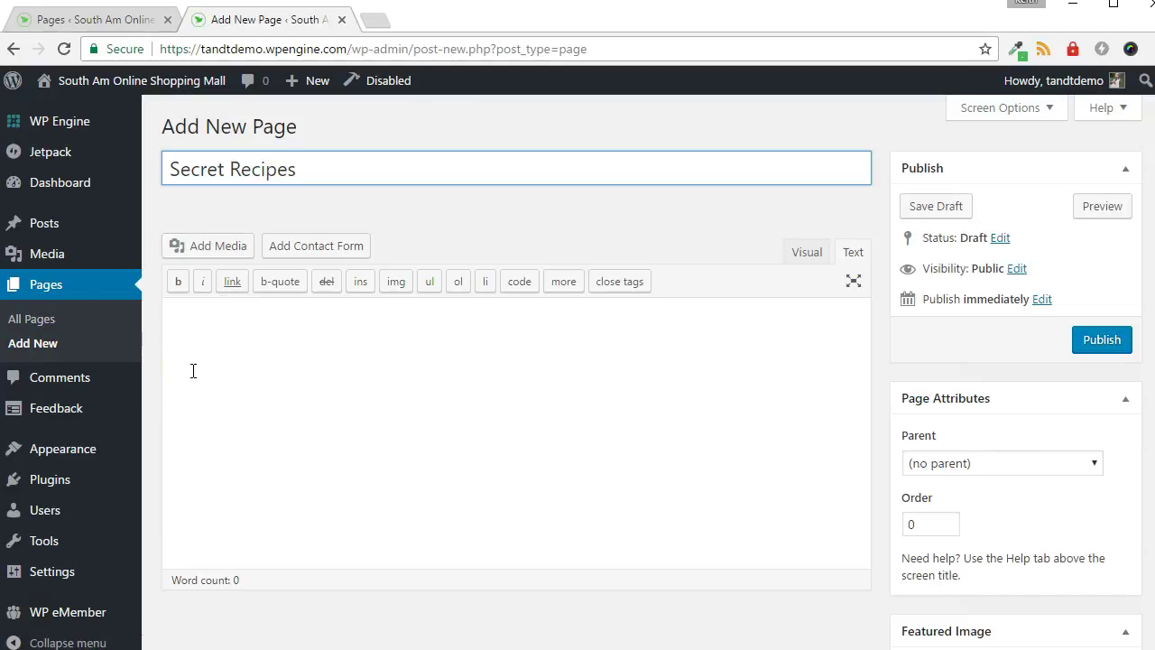
pyautogui.click(192, 370)
pyautogui.write('You have unlocked the secret recipes!  TODO: Add recipes here')
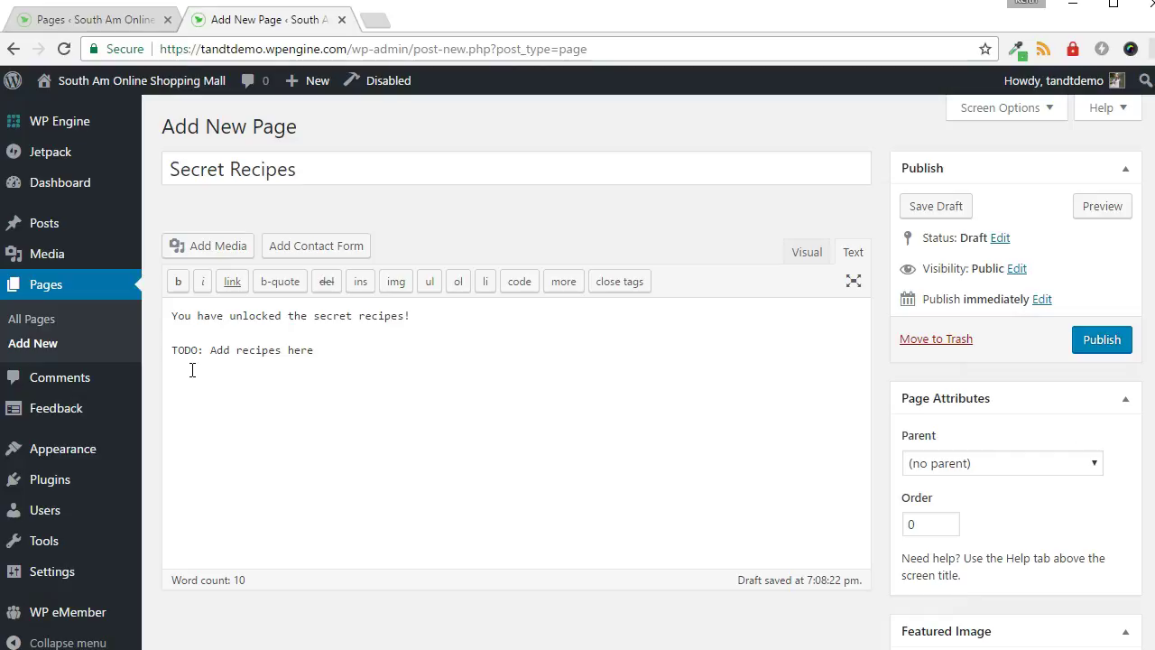
pyautogui.scroll(-2, 237, 467)
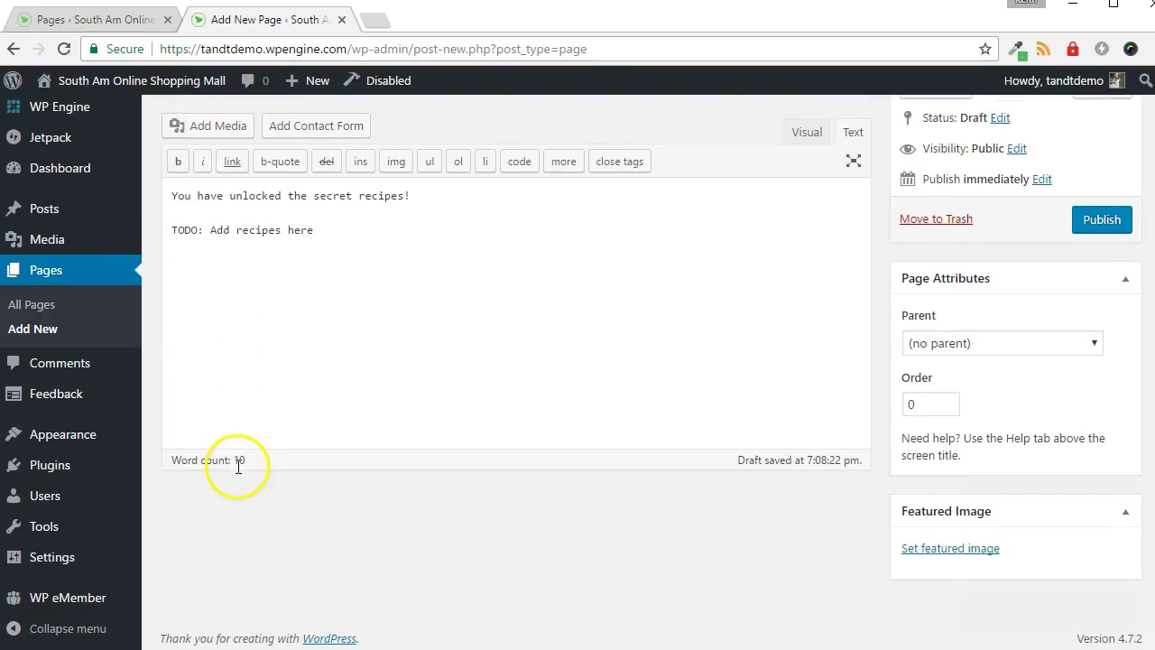
pyautogui.scroll(2, 552, 534)
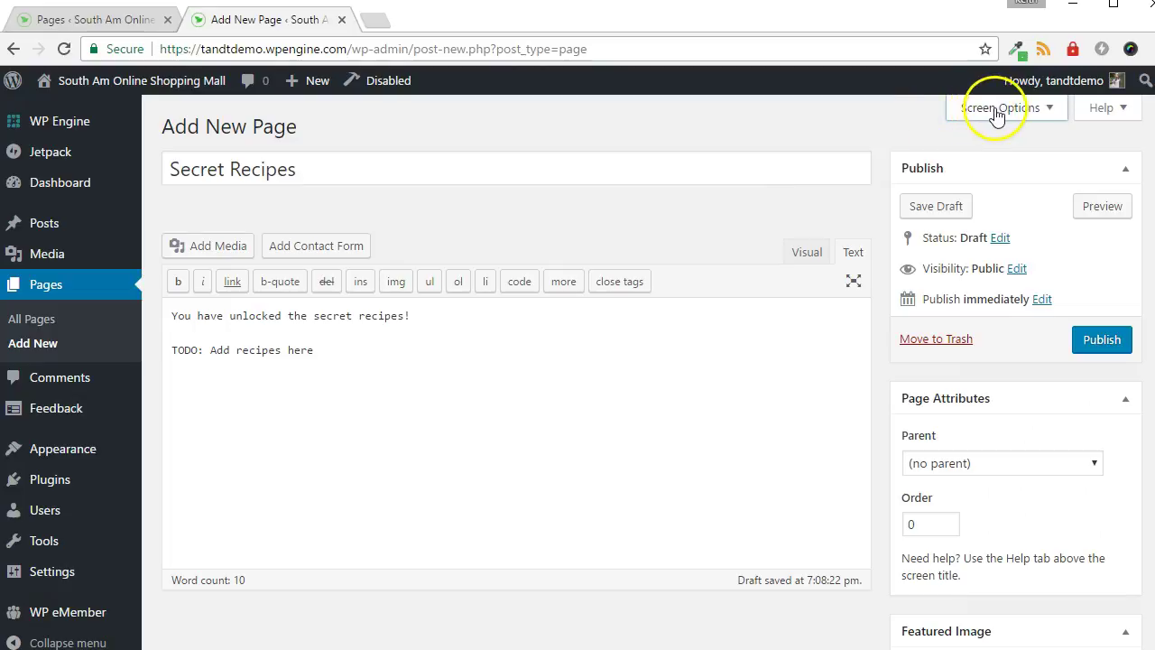
# Step: Enable the eMember Protection options box via Screen Options
pyautogui.click(983, 112)
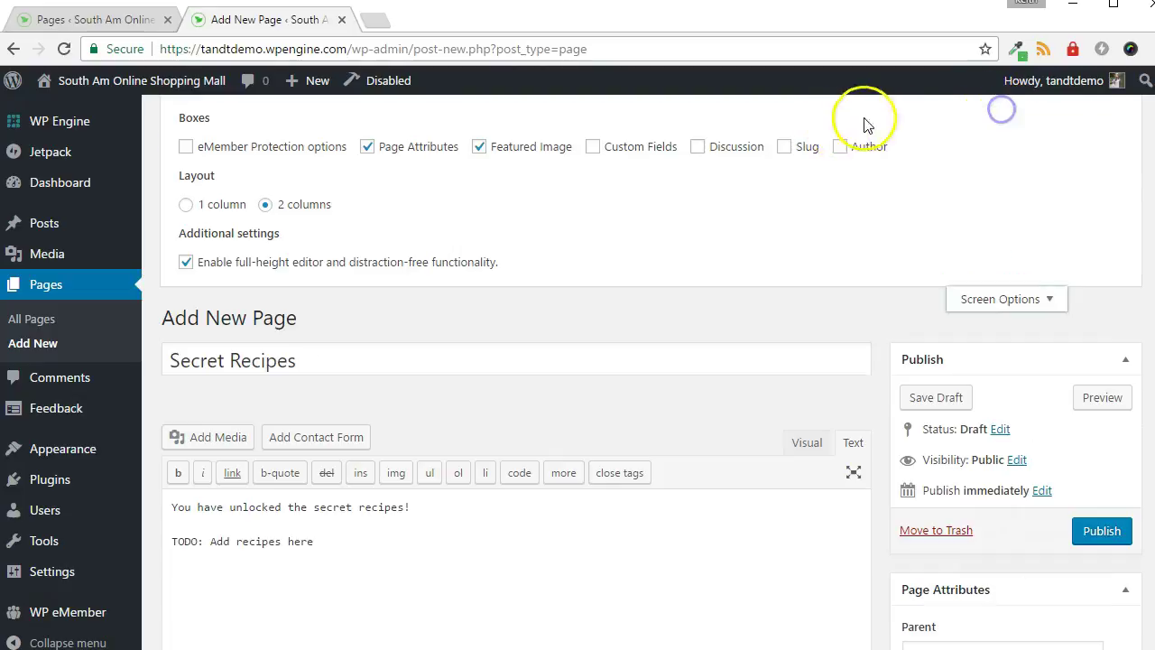
pyautogui.click(186, 147)
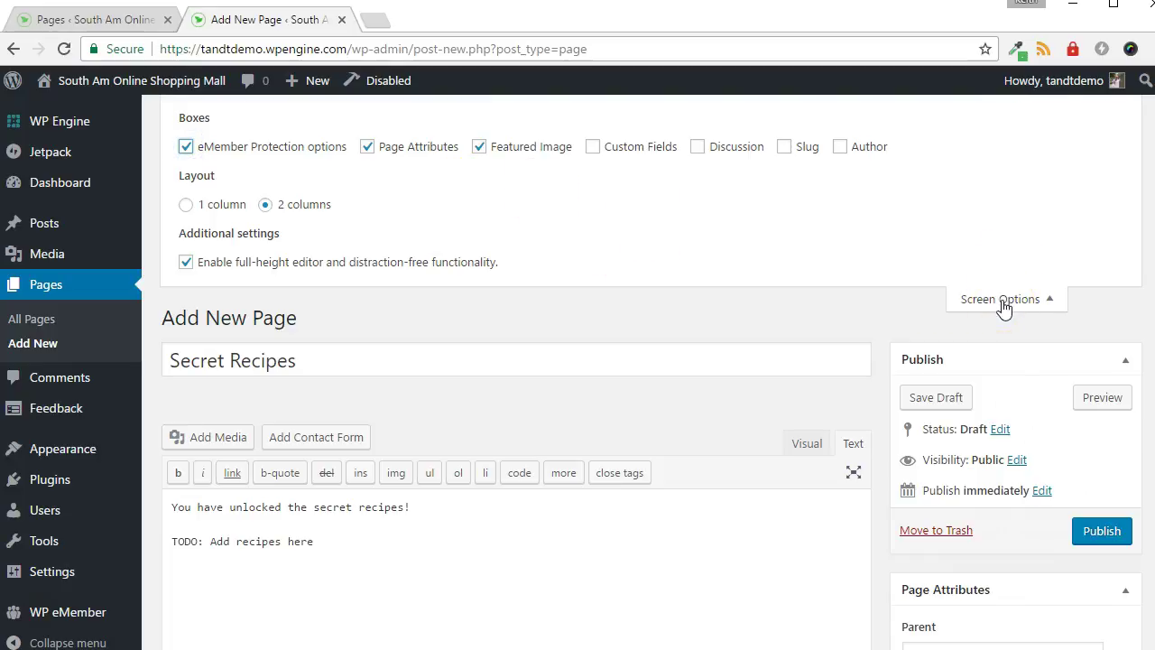
pyautogui.click(1002, 301)
pyautogui.scroll(-2, 680, 529)
pyautogui.scroll(-2, 680, 533)
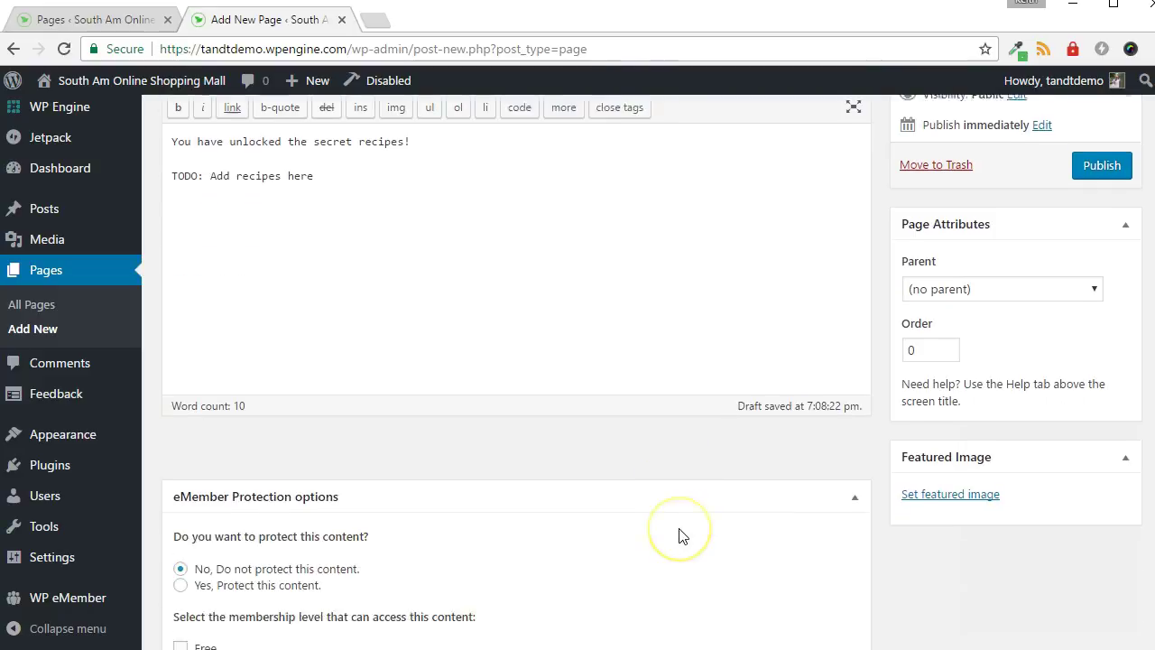
pyautogui.scroll(-2, 680, 535)
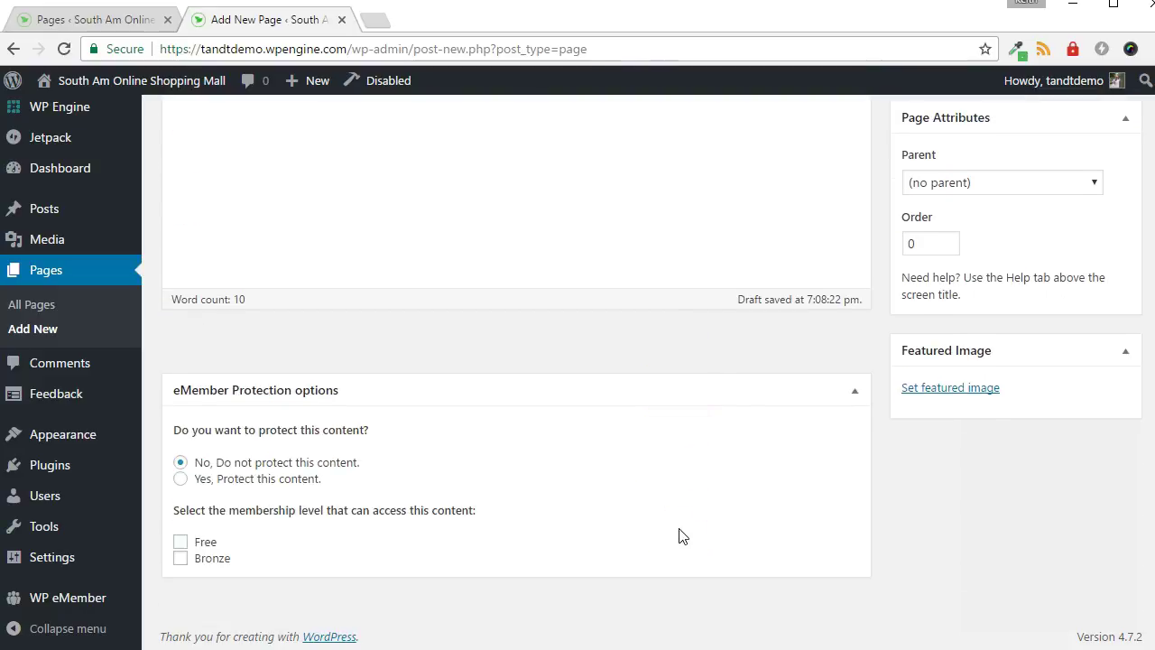
# Step: Protect the page for Bronze members only and publish it
pyautogui.click(182, 479)
pyautogui.click(179, 558)
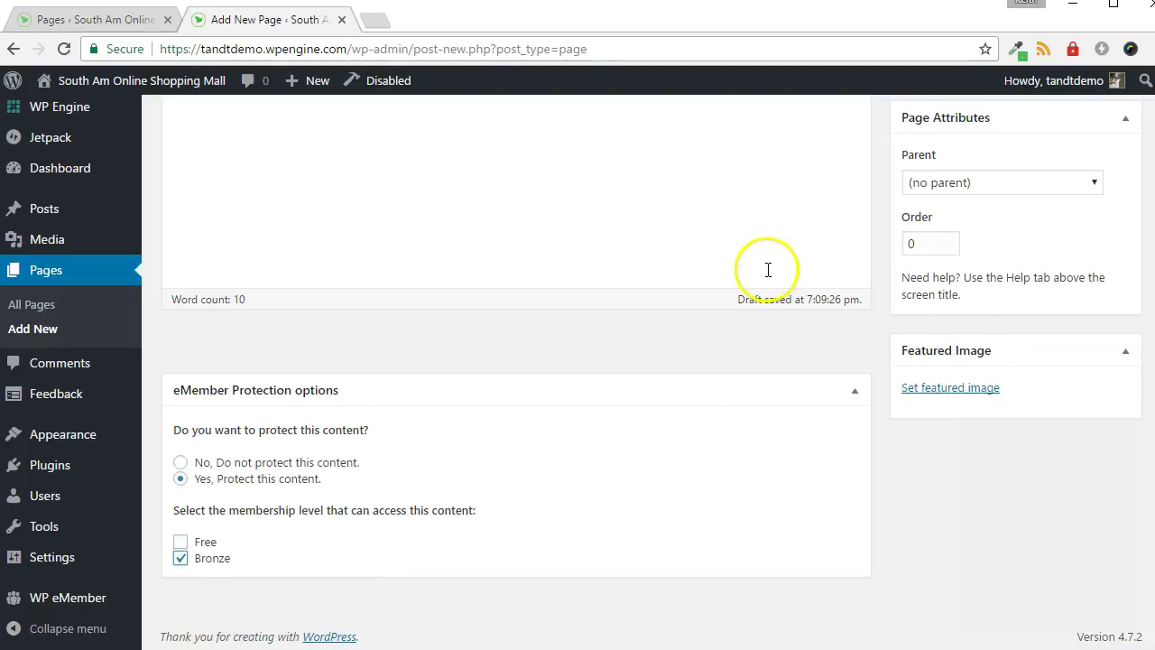
pyautogui.scroll(3, 766, 265)
pyautogui.click(1103, 267)
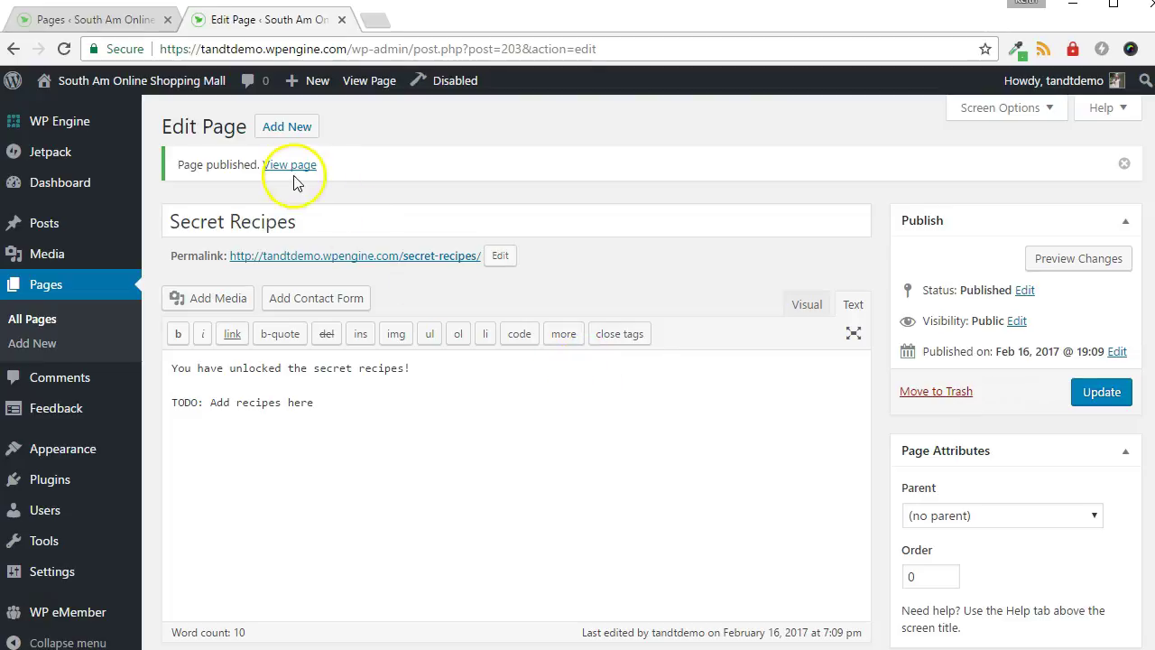
# Step: Open the published Secret Recipes page, then the Join Today page, in new tabs
pyautogui.rightClick(296, 167)
pyautogui.click(307, 184)
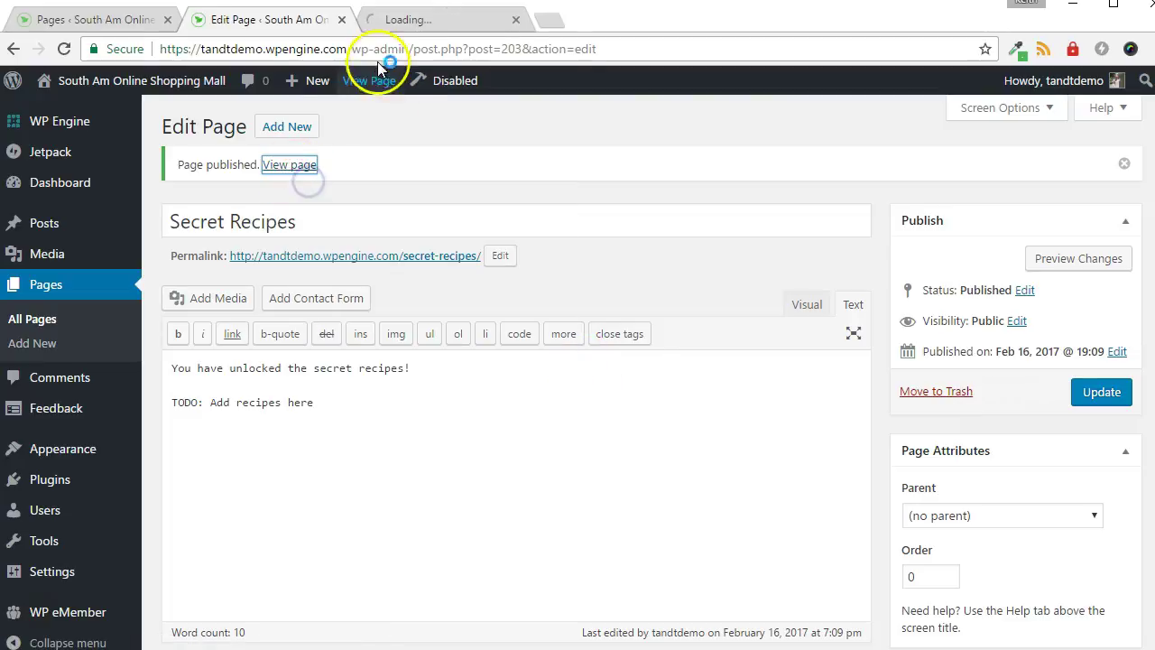
pyautogui.click(403, 22)
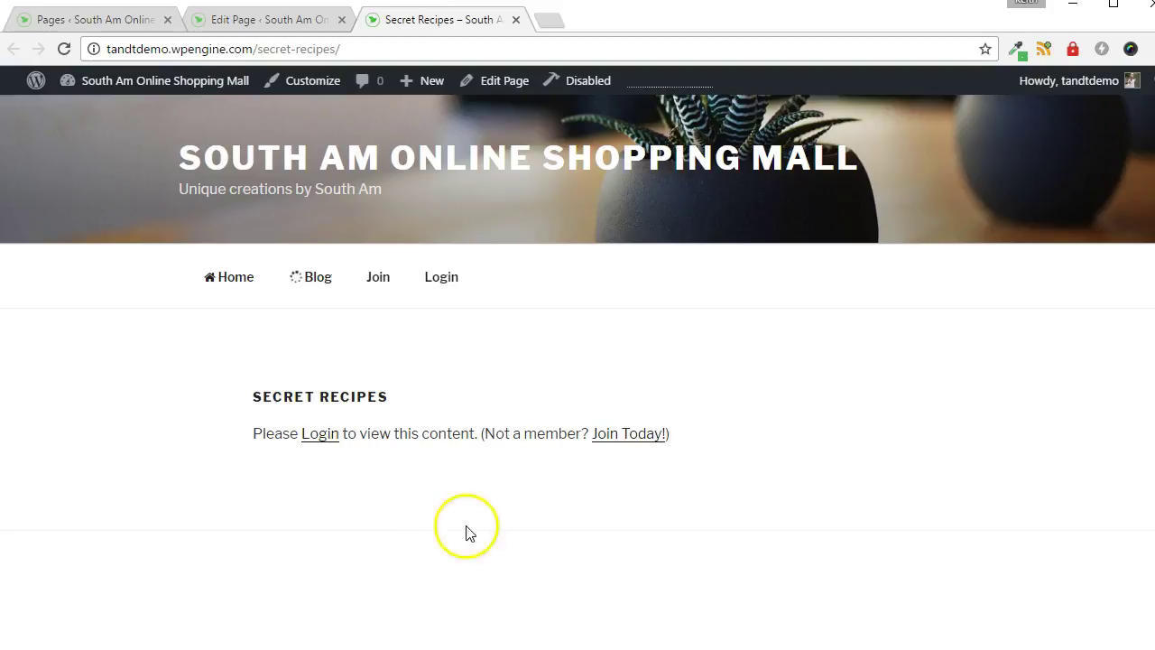
pyautogui.rightClick(611, 435)
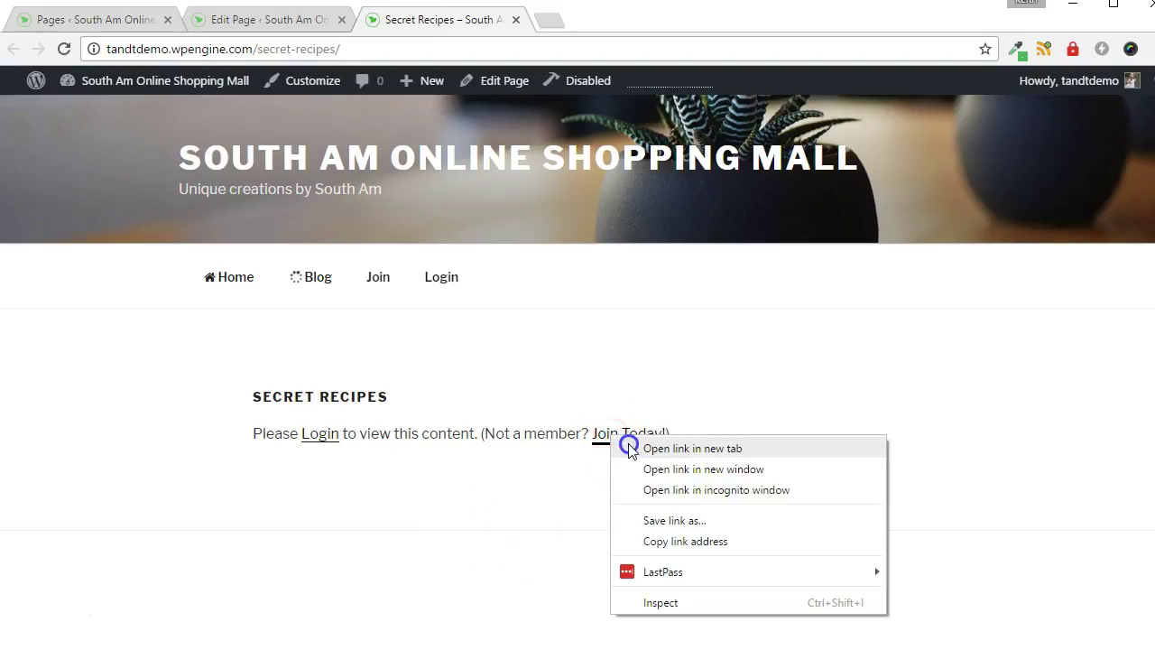
pyautogui.click(632, 447)
pyautogui.click(613, 20)
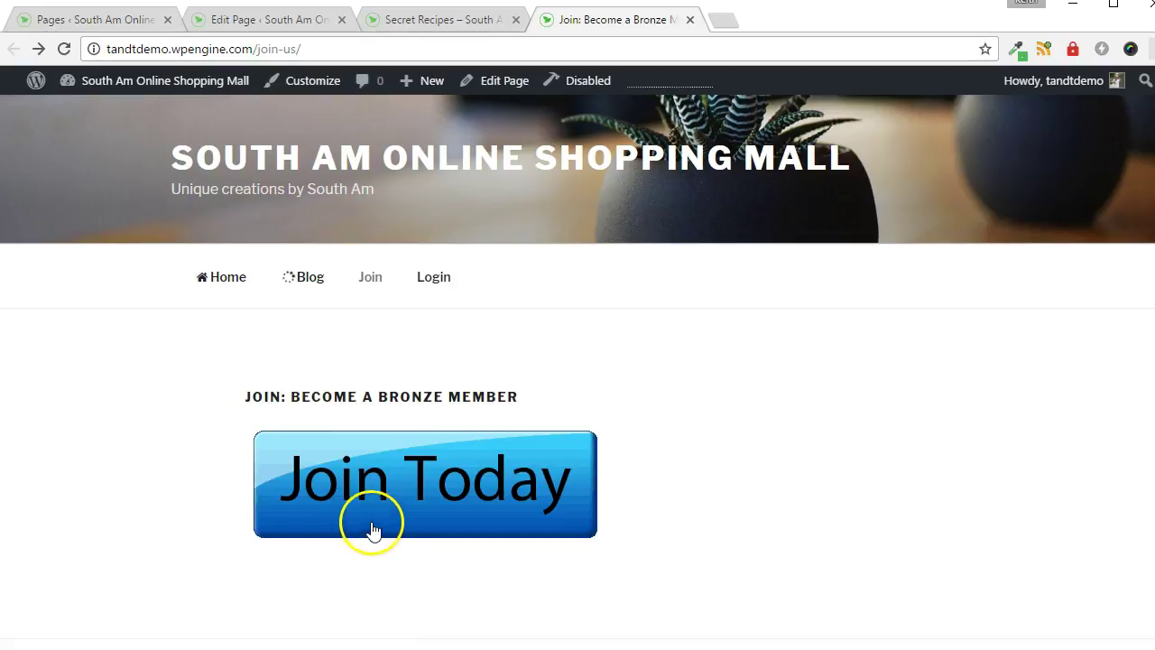
# Step: Pay for Bronze membership via PayPal and follow the emailed registration link
pyautogui.click(482, 489)
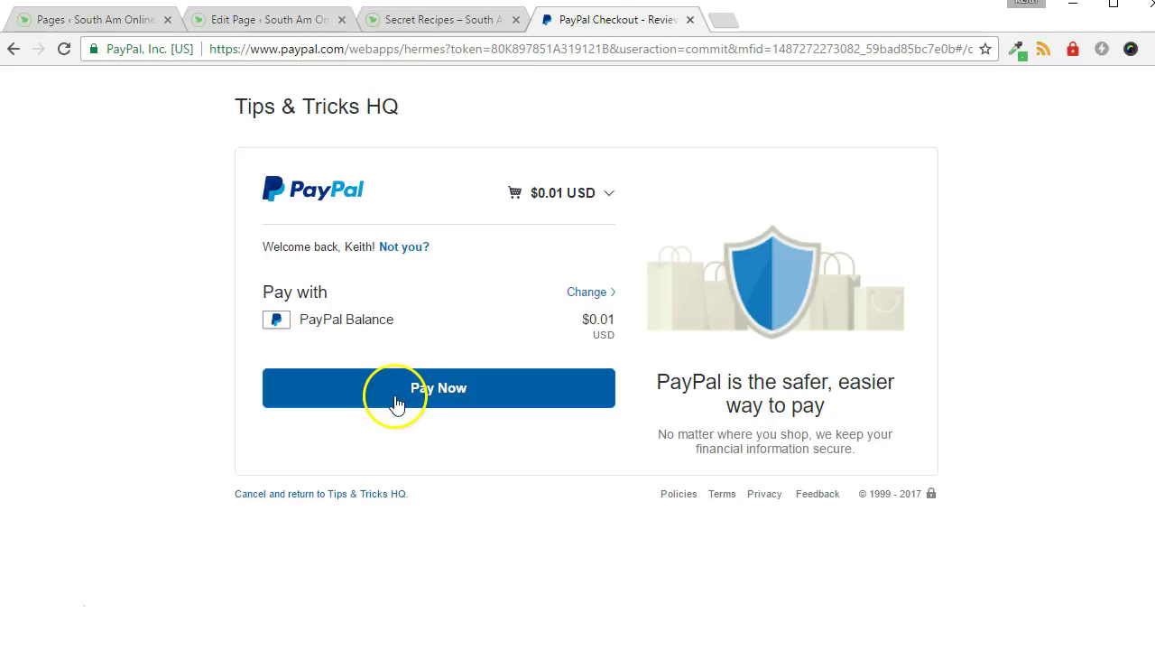
pyautogui.click(395, 398)
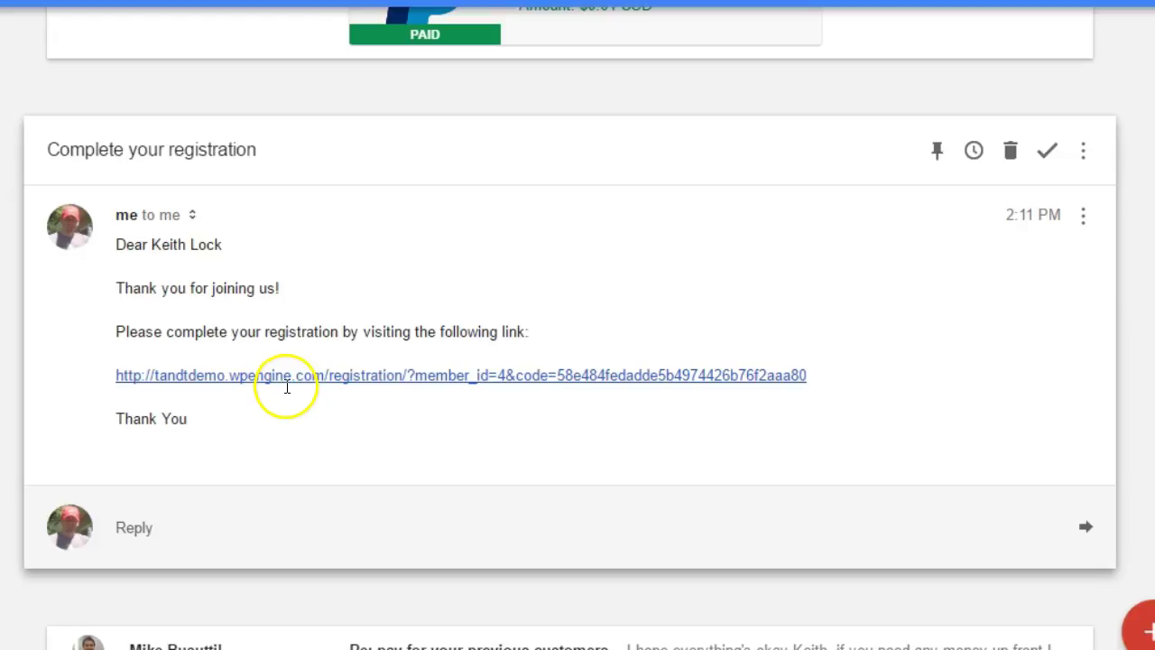
pyautogui.click(290, 377)
# Step: Submit the Bronze registration form and go to the member login page
pyautogui.scroll(-1, 451, 428)
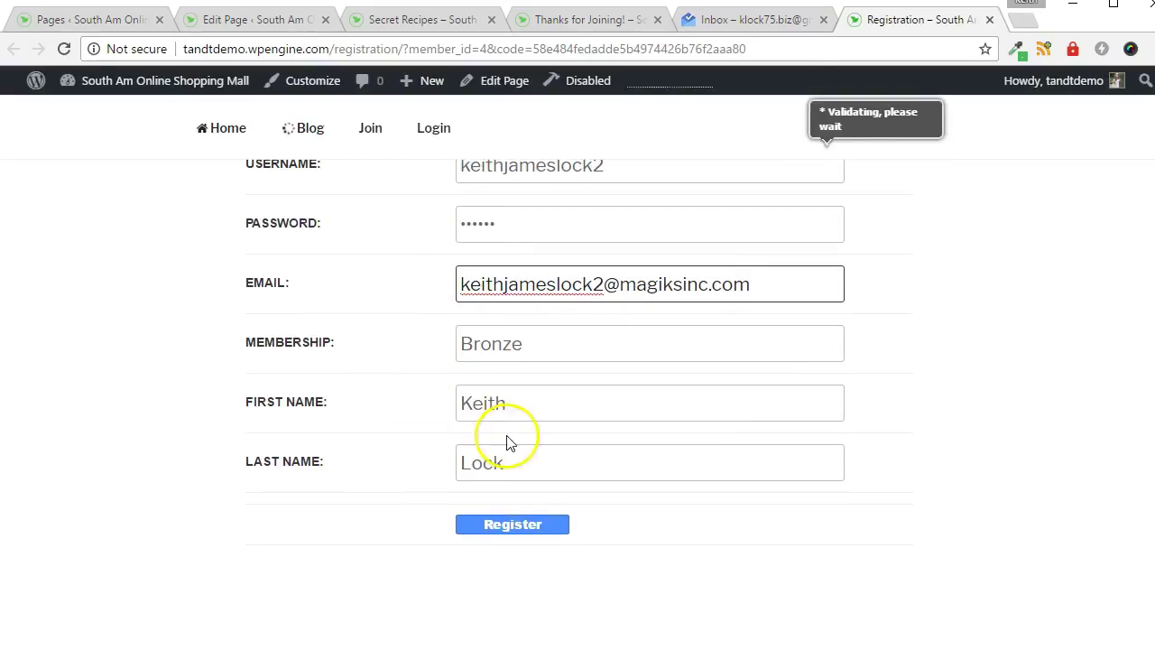
pyautogui.click(508, 528)
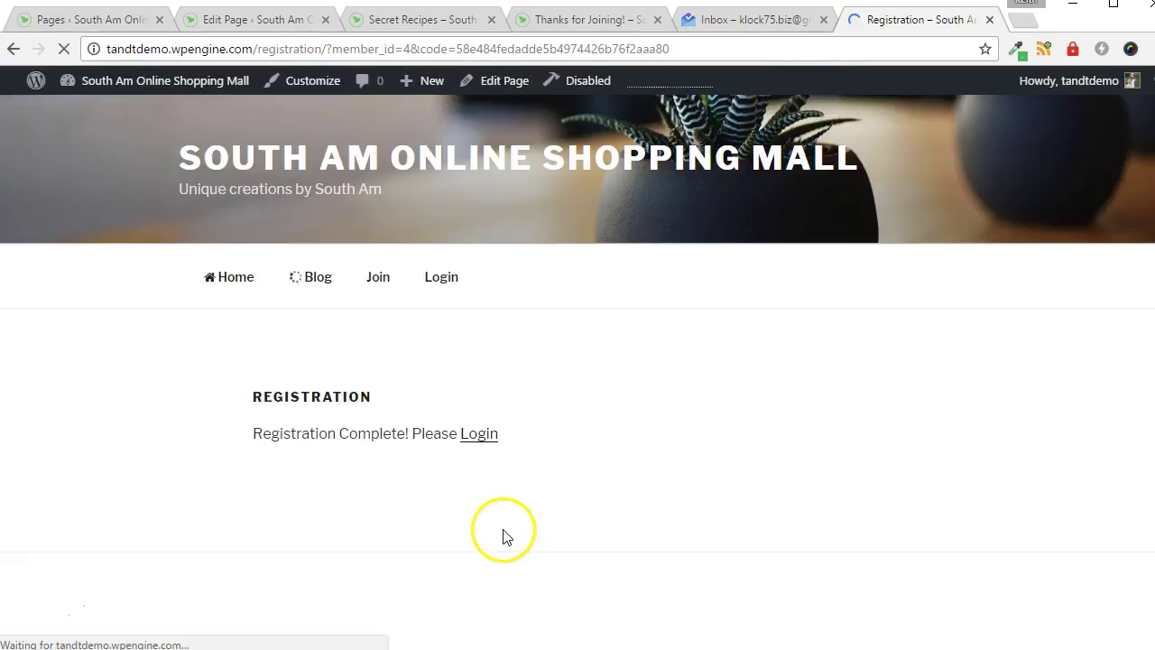
pyautogui.click(479, 435)
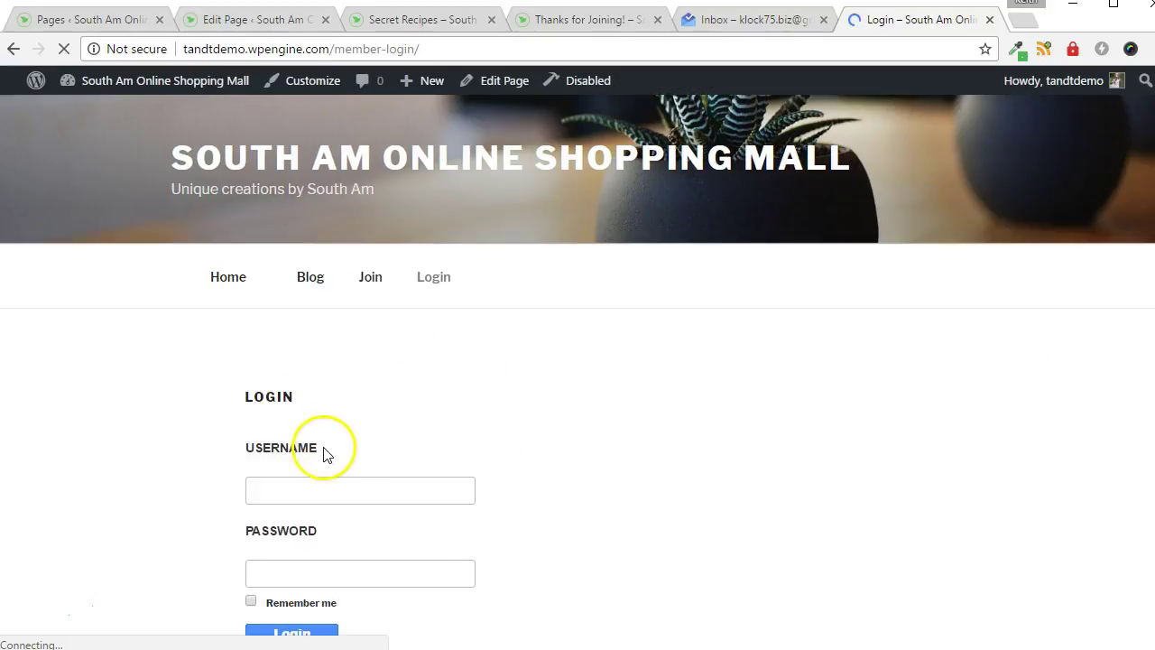
# Step: Log in with the new member's username and password, then reload Secret Recipes
pyautogui.click(307, 366)
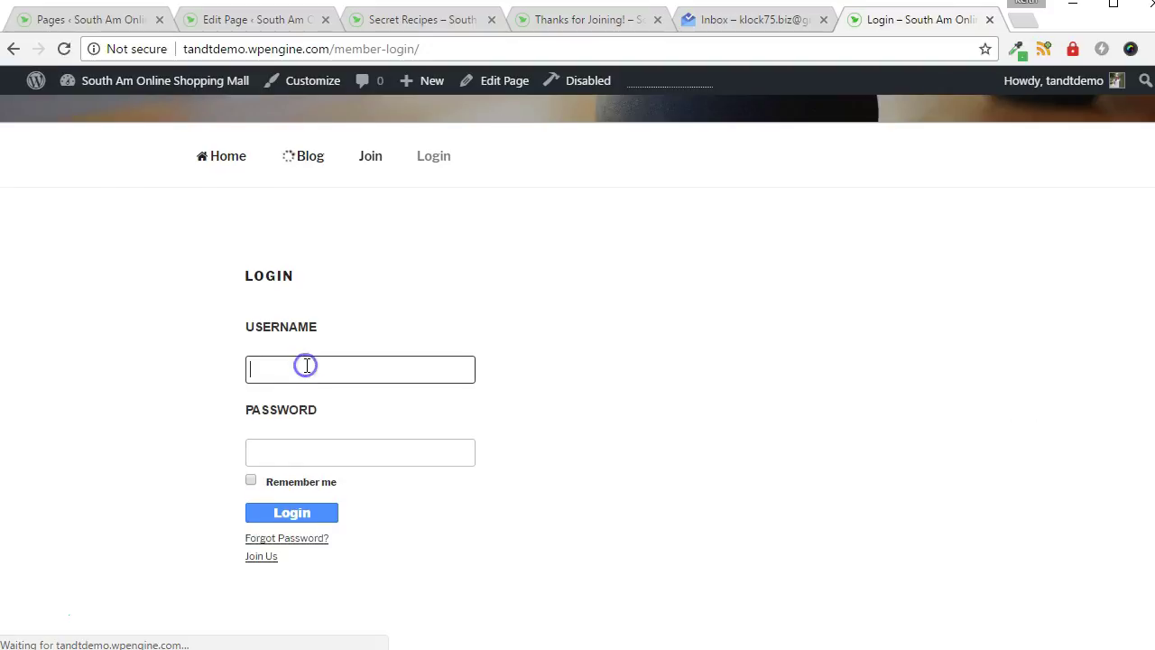
pyautogui.write('k')
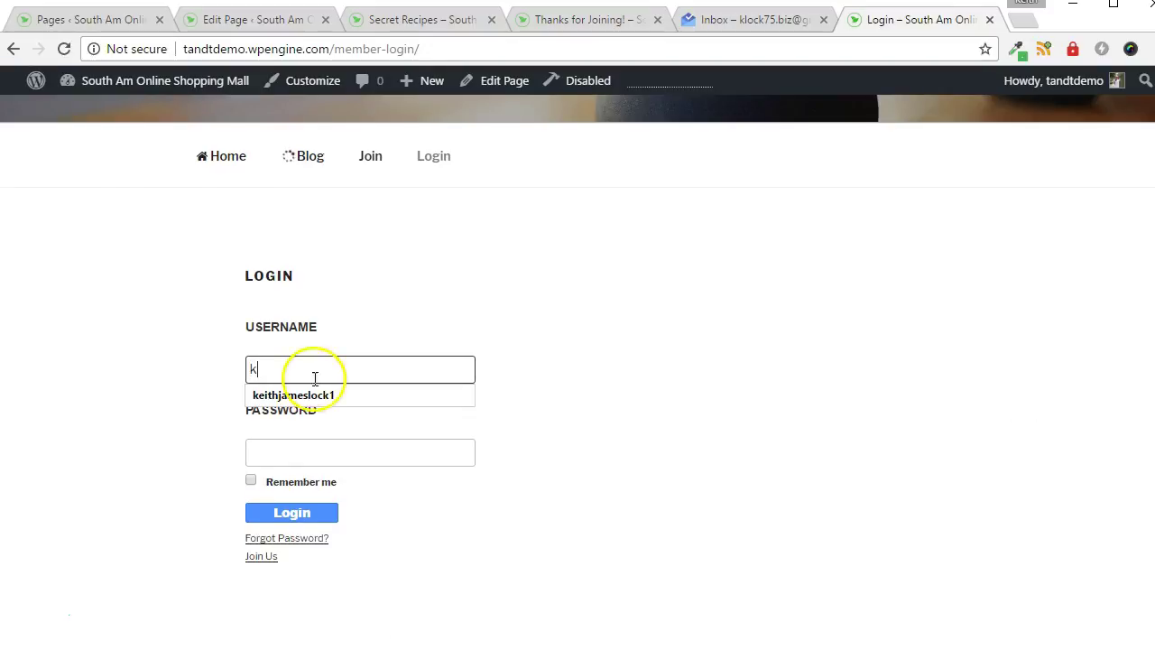
pyautogui.click(307, 396)
pyautogui.press('BackSpace')
pyautogui.write('2')
pyautogui.click(335, 455)
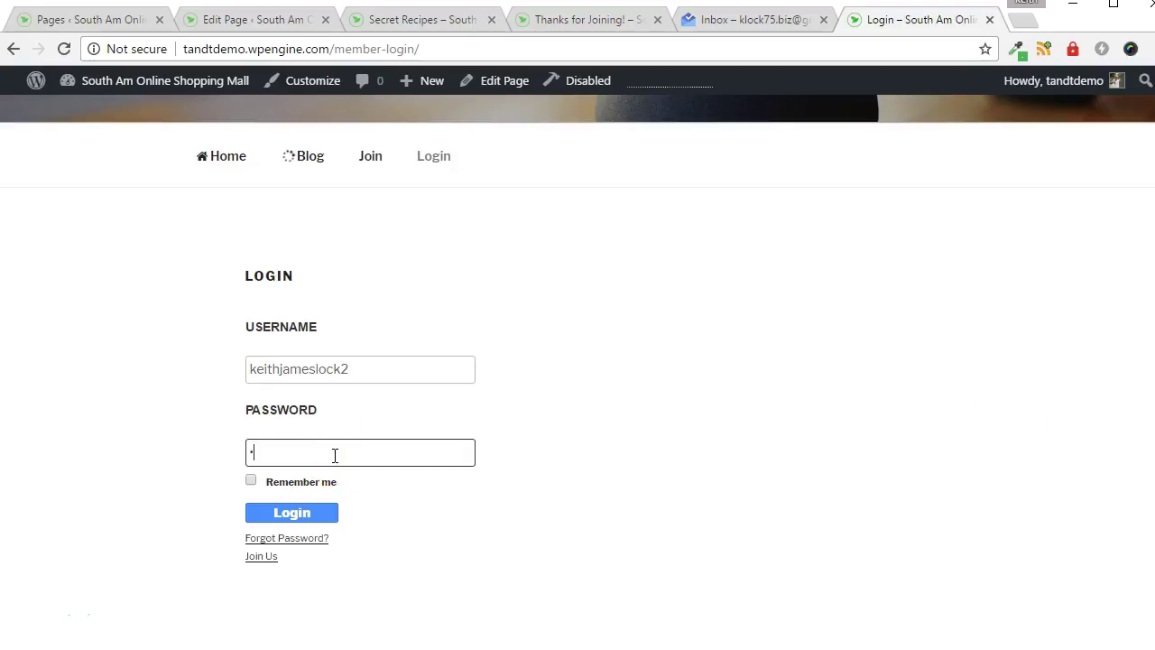
pyautogui.press('Return')
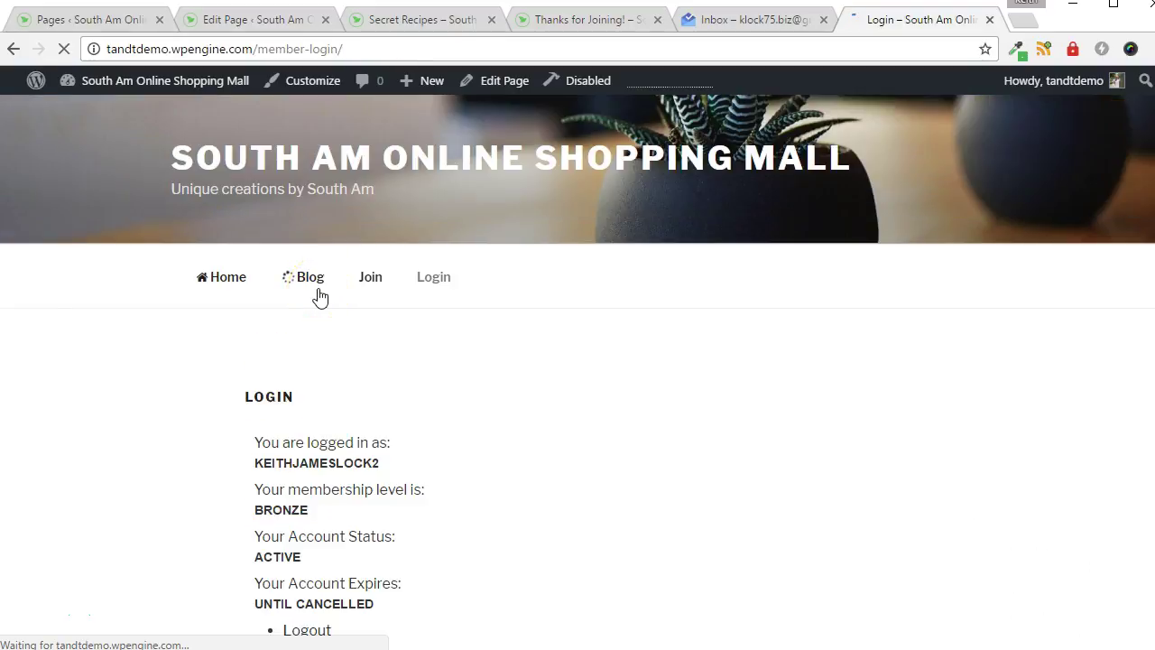
pyautogui.click(420, 19)
pyautogui.click(64, 49)
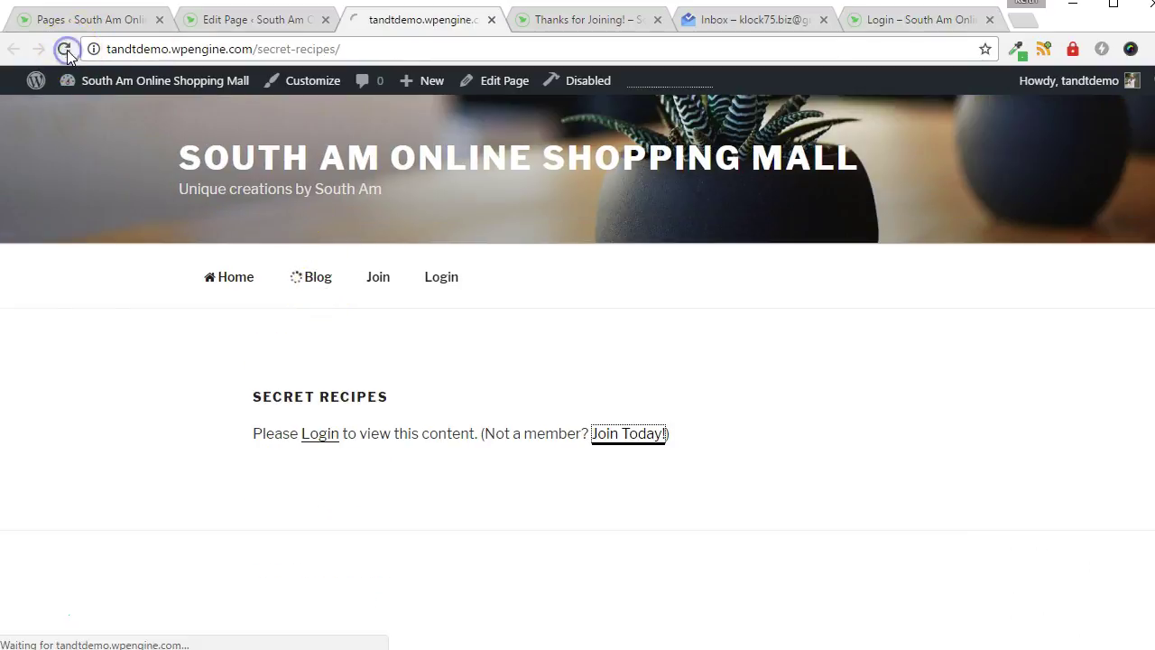